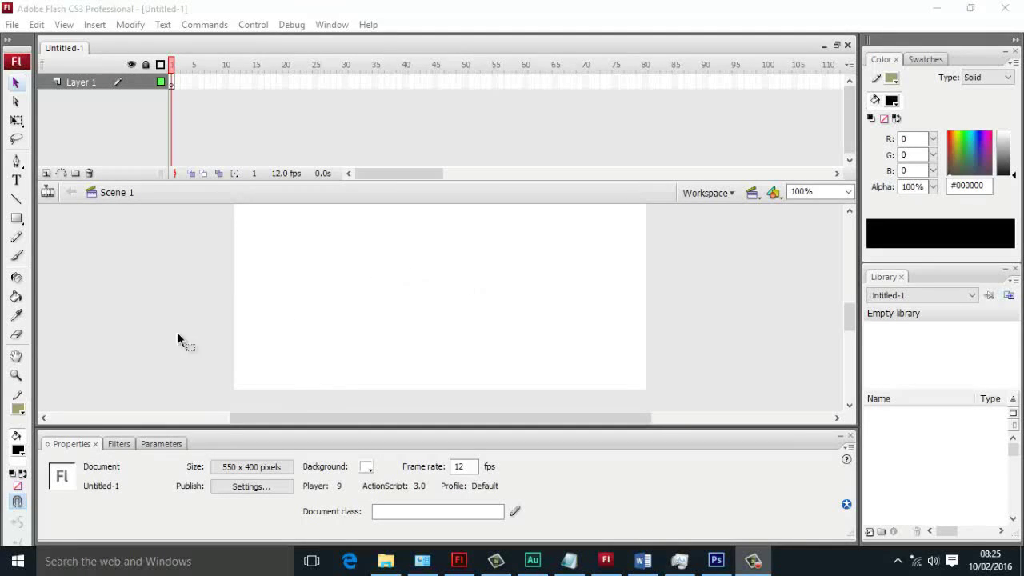
Set the document dimensions to 1024 px wide by 768 px high
left_click(249, 466)
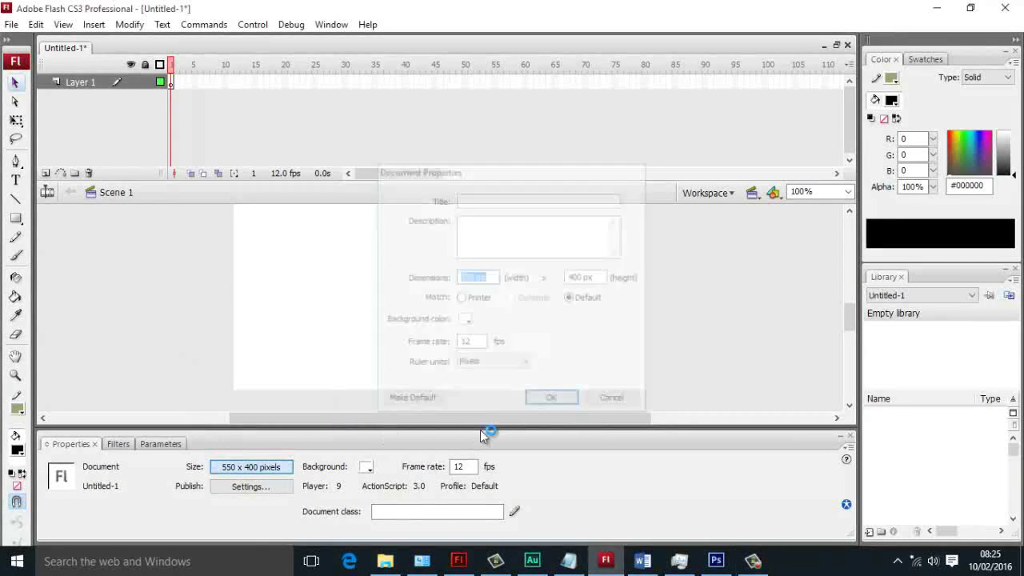
type("103")
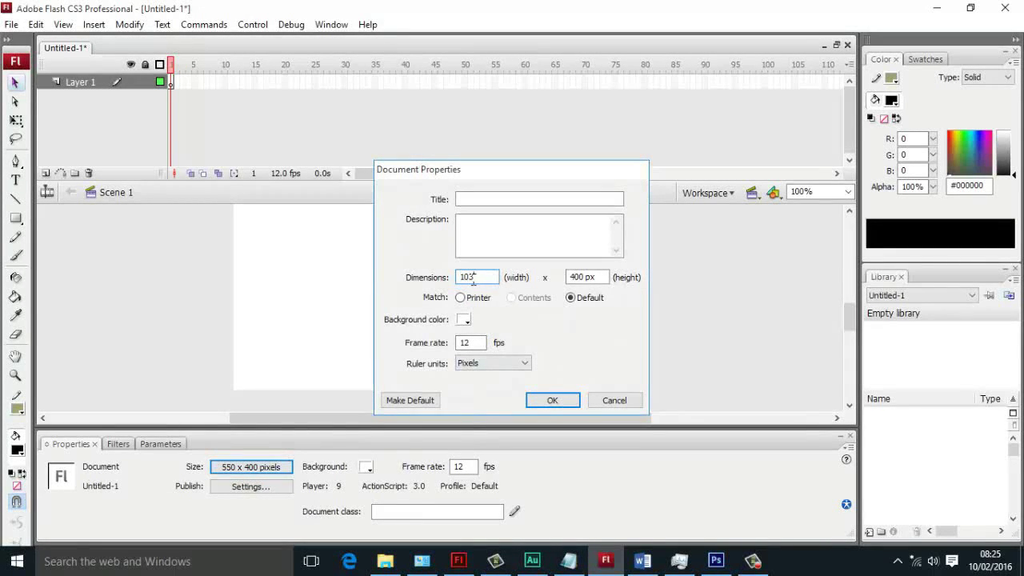
type("4")
key("Tab")
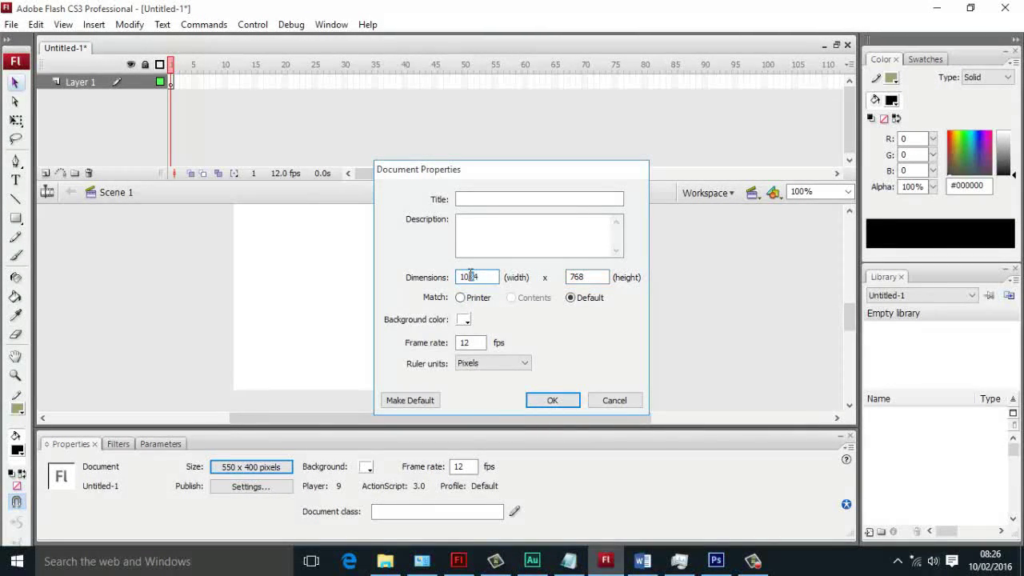
left_click(552, 400)
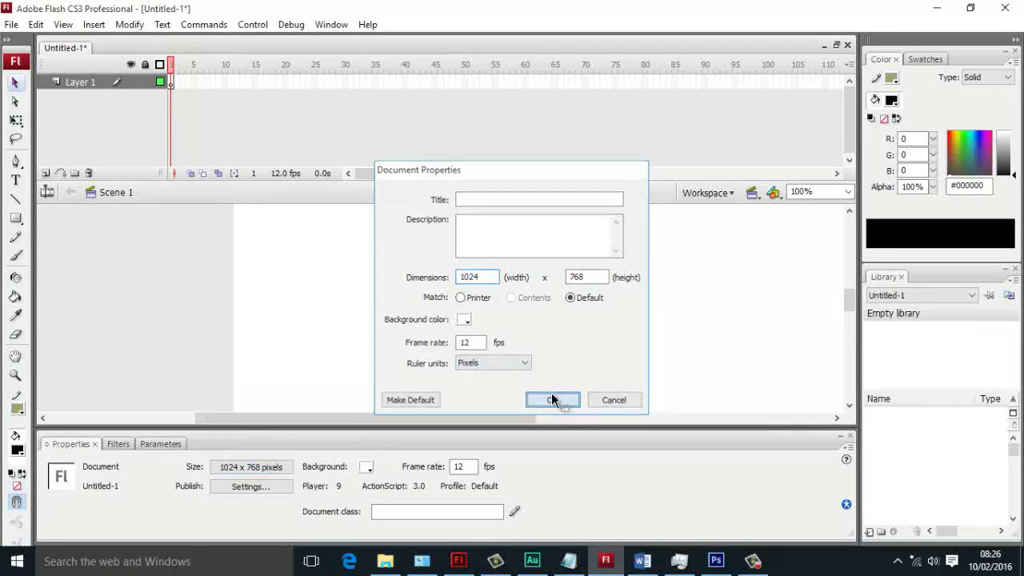
Rename Layer 1 as "Bukit 1"
left_click_drag(382, 418, 452, 417)
double_click(92, 82)
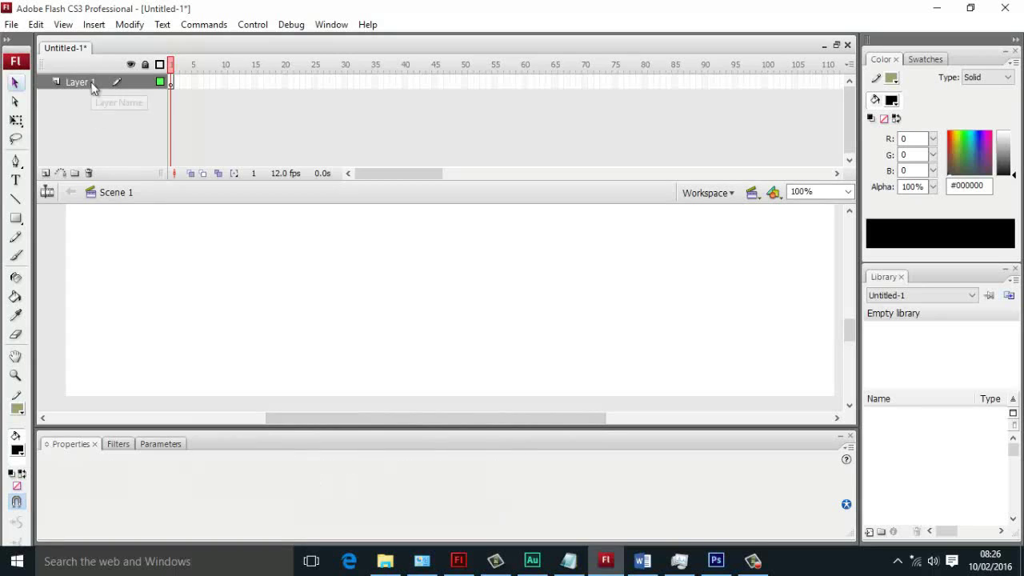
type("Bukit")
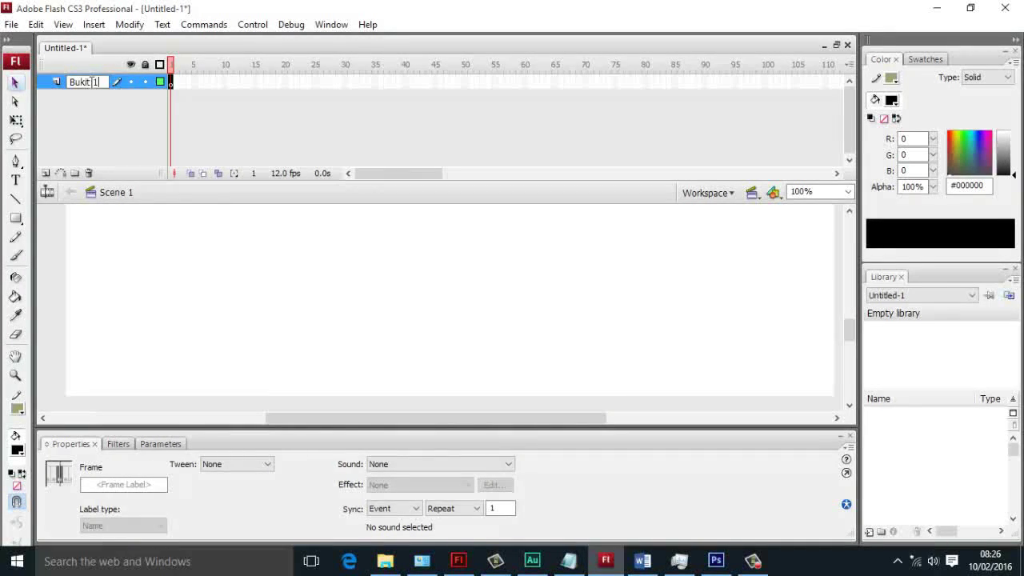
key("Return")
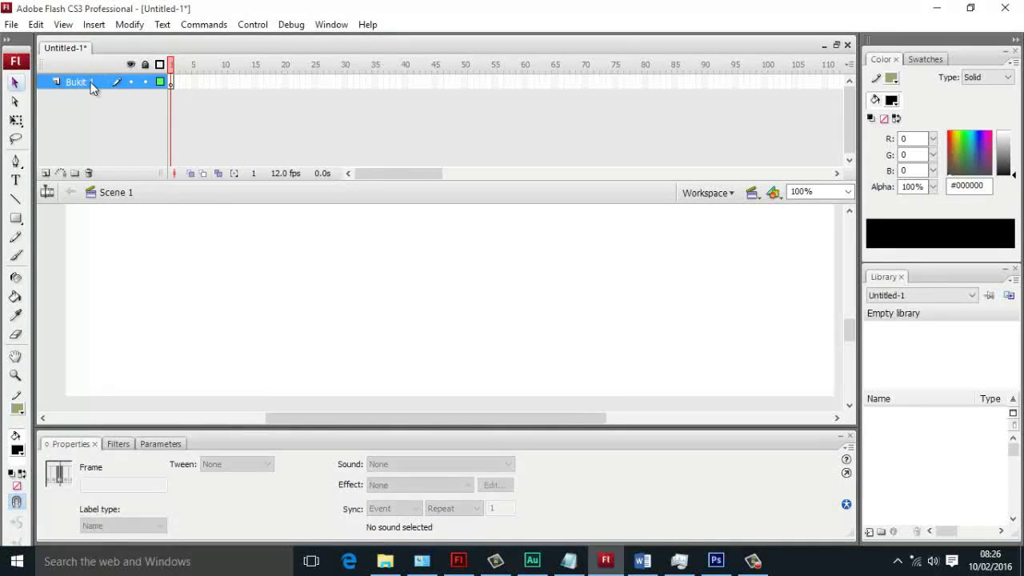
Draw a bright green #00FF00 rectangle without a stroke across the full width of the stage's lower part
left_click(16, 218)
left_click(19, 448)
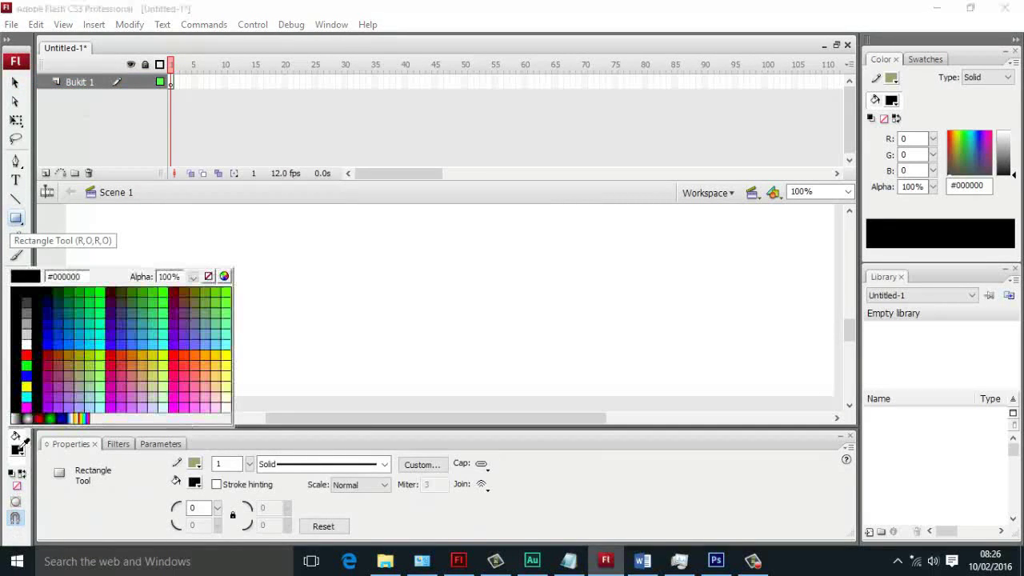
left_click(27, 365)
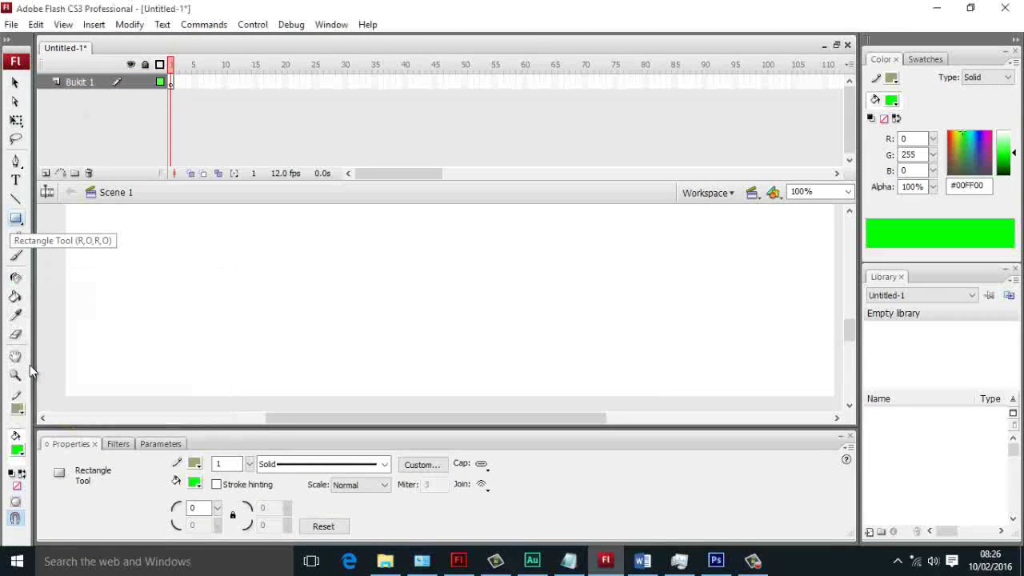
left_click(17, 410)
left_click(213, 235)
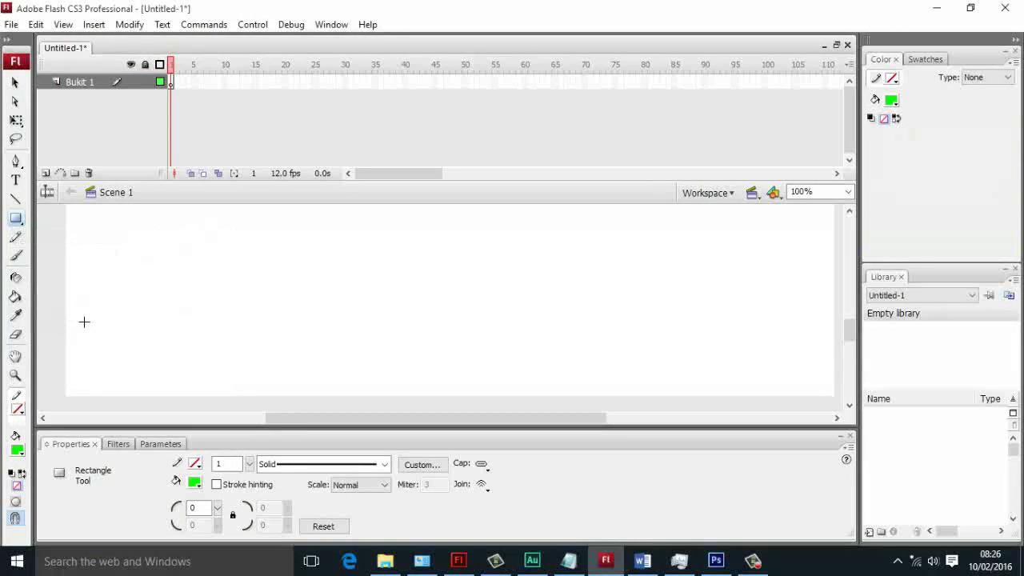
left_click(847, 192)
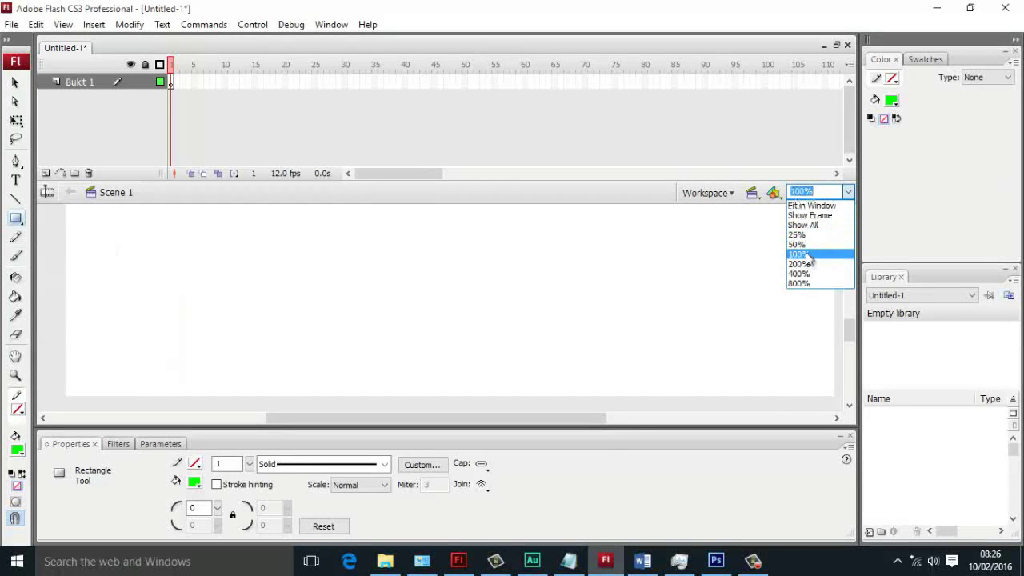
left_click(799, 243)
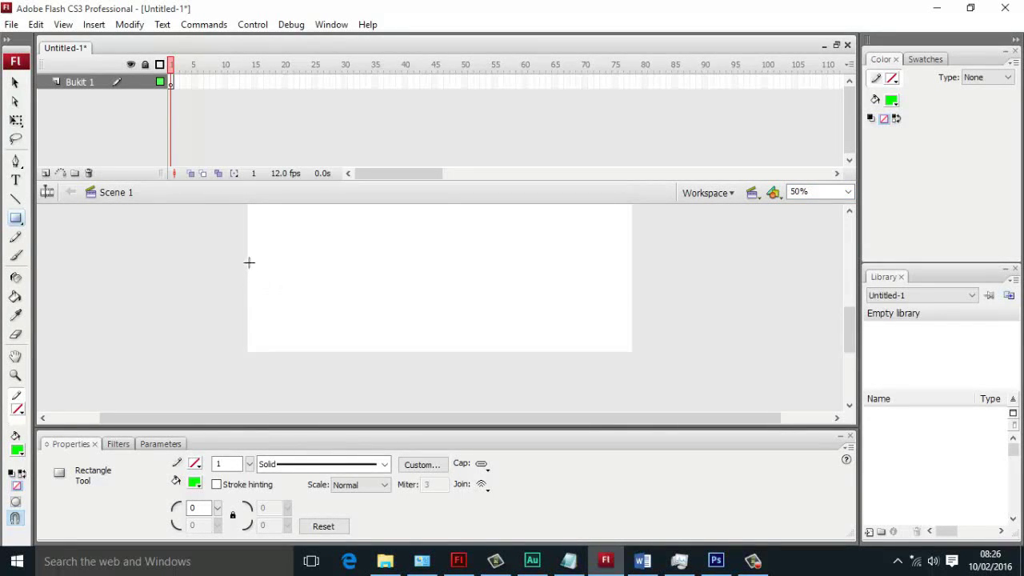
left_click_drag(246, 258, 633, 350)
Add two smaller green rectangles rising from the top edge of the large one, one near the left end and one right of centre
scroll(293, 328, "up", 2)
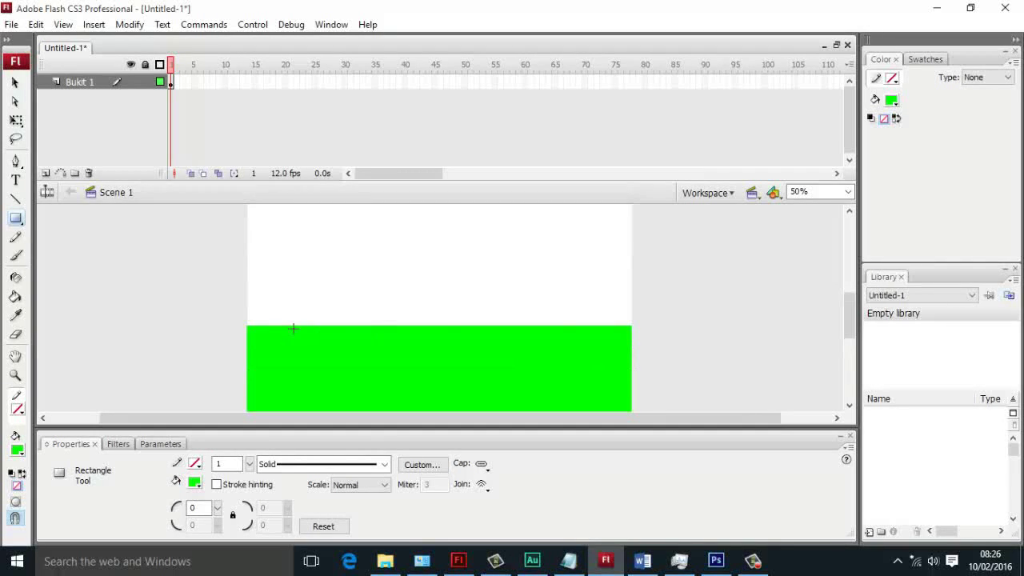
left_click_drag(273, 298, 338, 329)
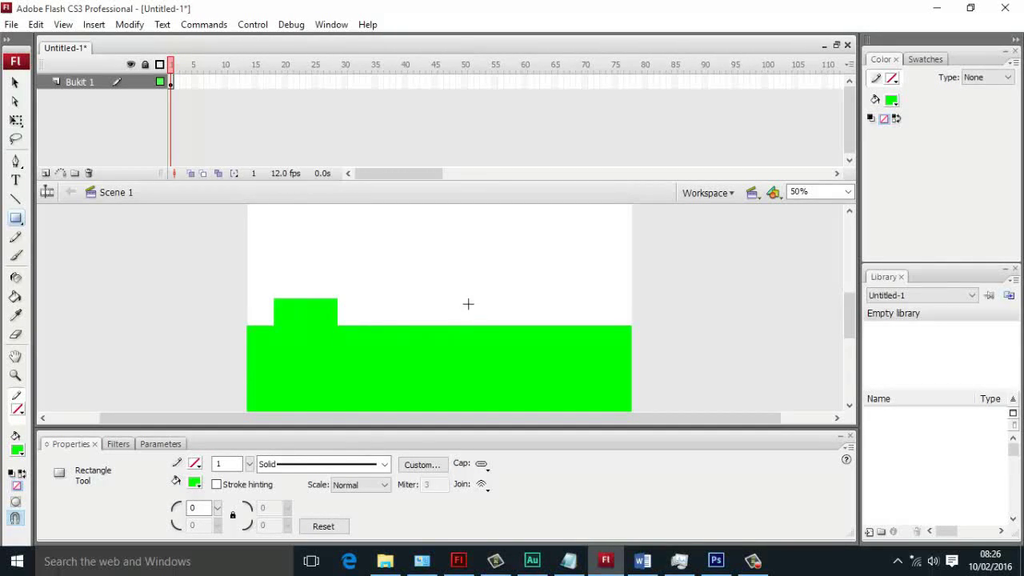
left_click_drag(443, 298, 520, 342)
Reshape the left raised block into one smoothly curved hill by merging its corners and bending its top edge
left_click(15, 82)
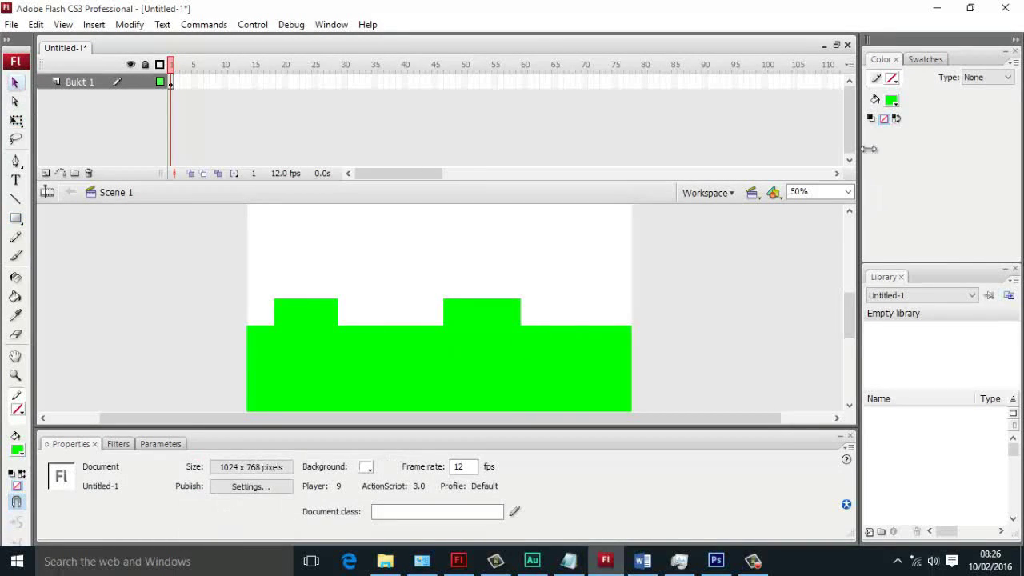
left_click(14, 375)
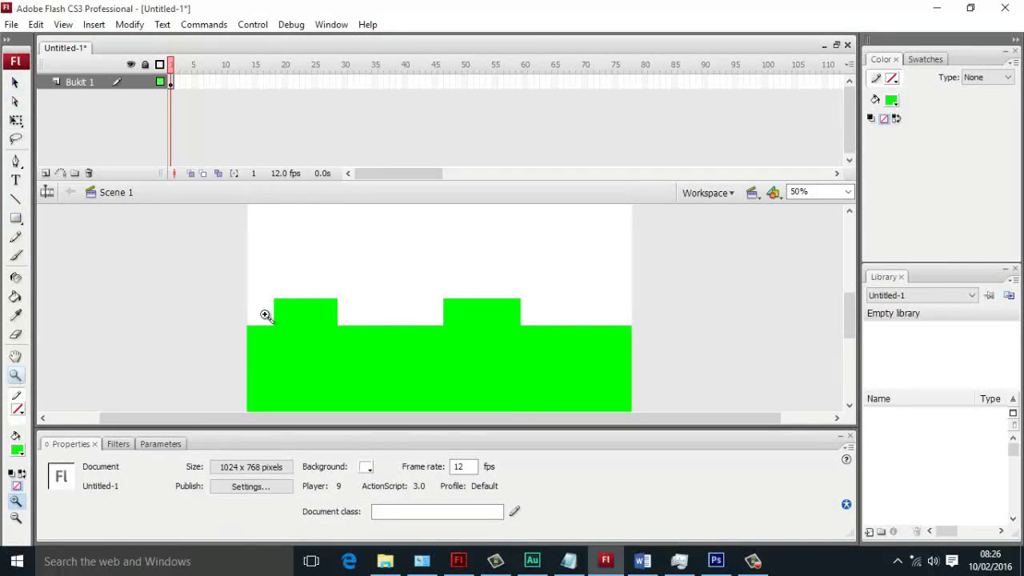
left_click(366, 344)
left_click(15, 82)
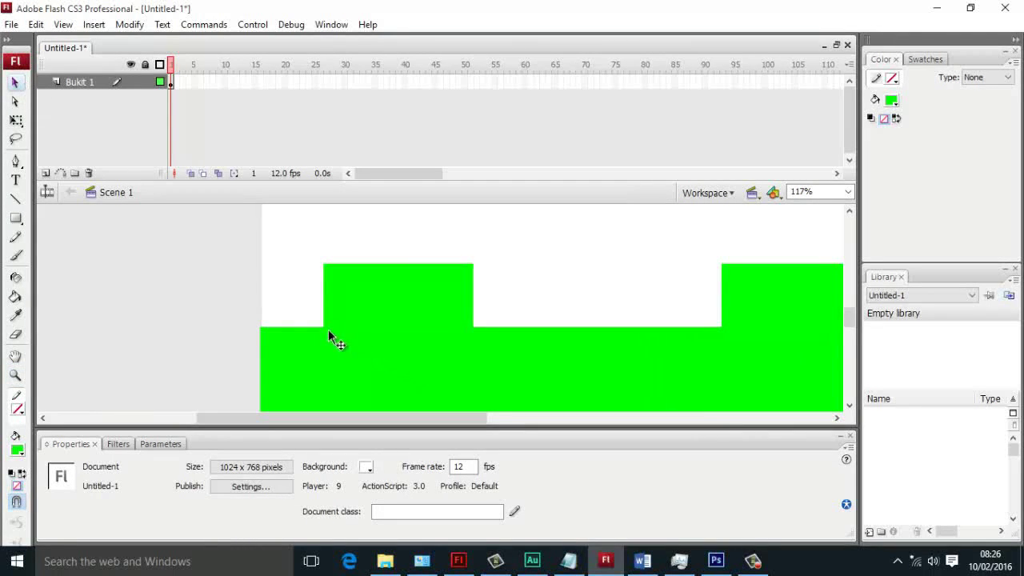
left_click_drag(324, 325, 324, 265)
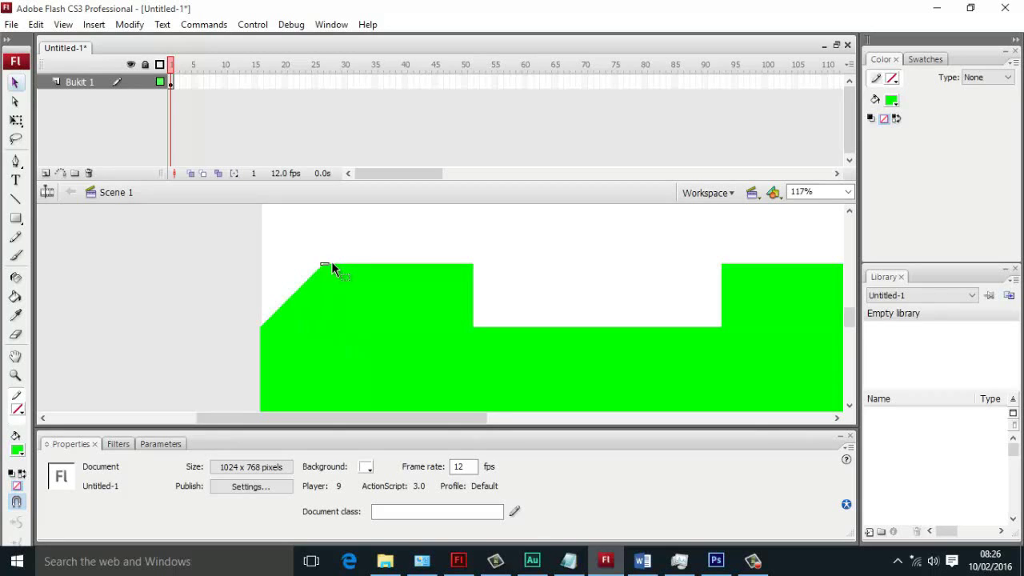
left_click_drag(392, 269, 391, 267)
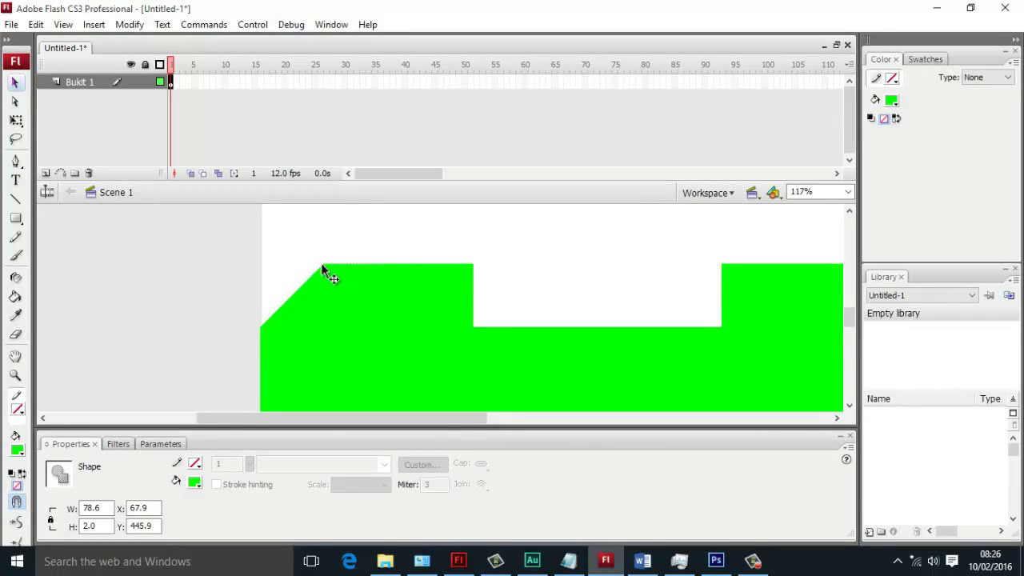
left_click(322, 266)
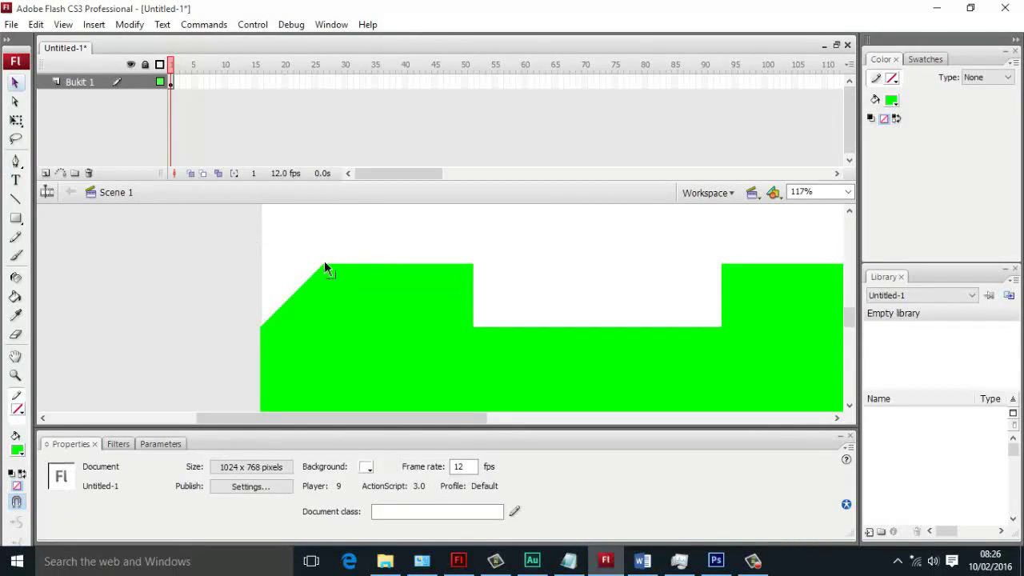
left_click_drag(324, 263, 473, 265)
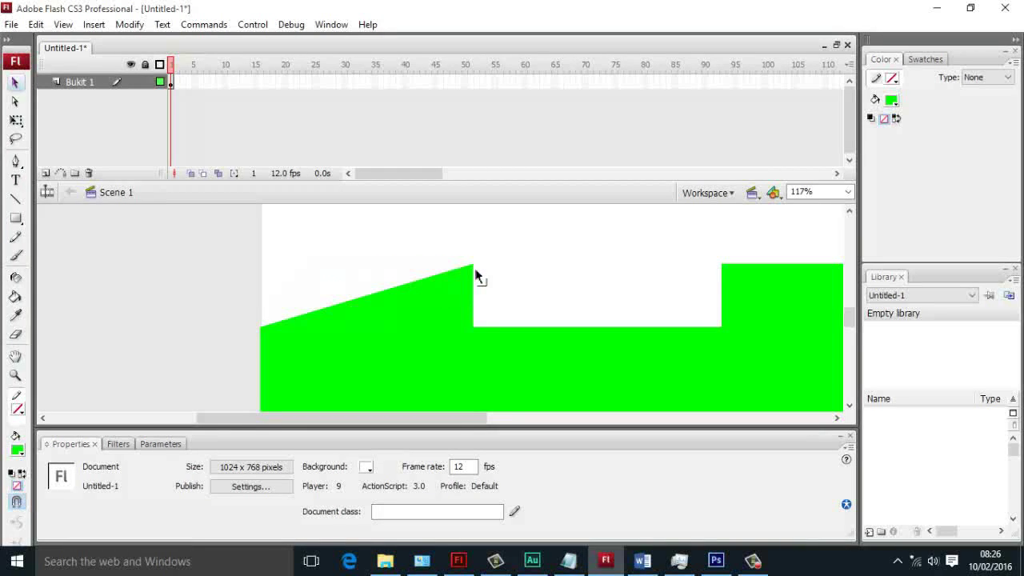
left_click_drag(473, 327, 446, 274)
Reshape the right raised block by moving its corners into a slope and bending its edge into a curve joined to the first hill
left_click_drag(430, 420, 505, 420)
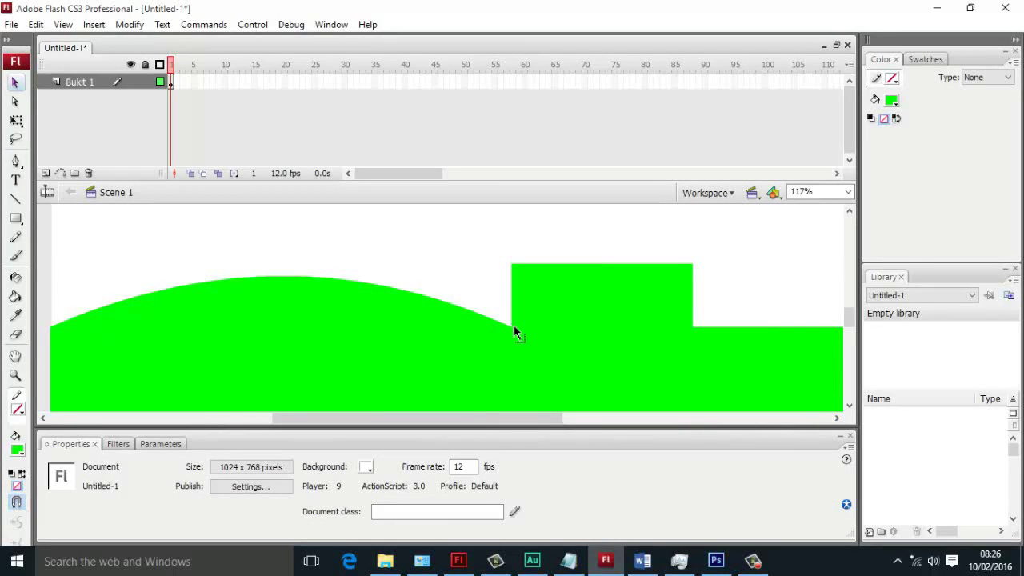
left_click_drag(512, 324, 505, 266)
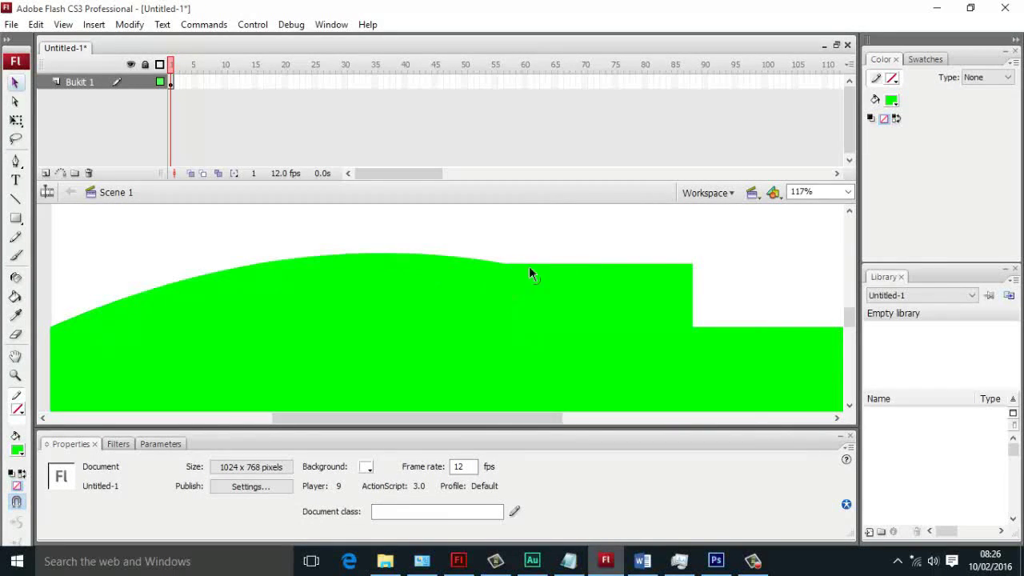
left_click_drag(689, 264, 692, 326)
left_click_drag(567, 291, 590, 280)
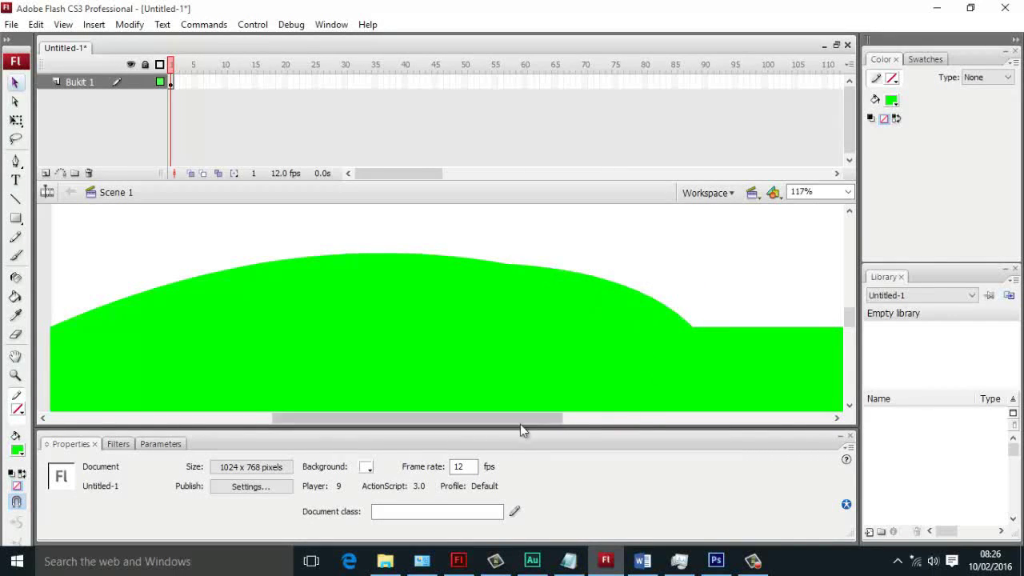
Pull the joint between the two curves down into a valley and move the second hill's right foot further right
left_click_drag(521, 425, 570, 421)
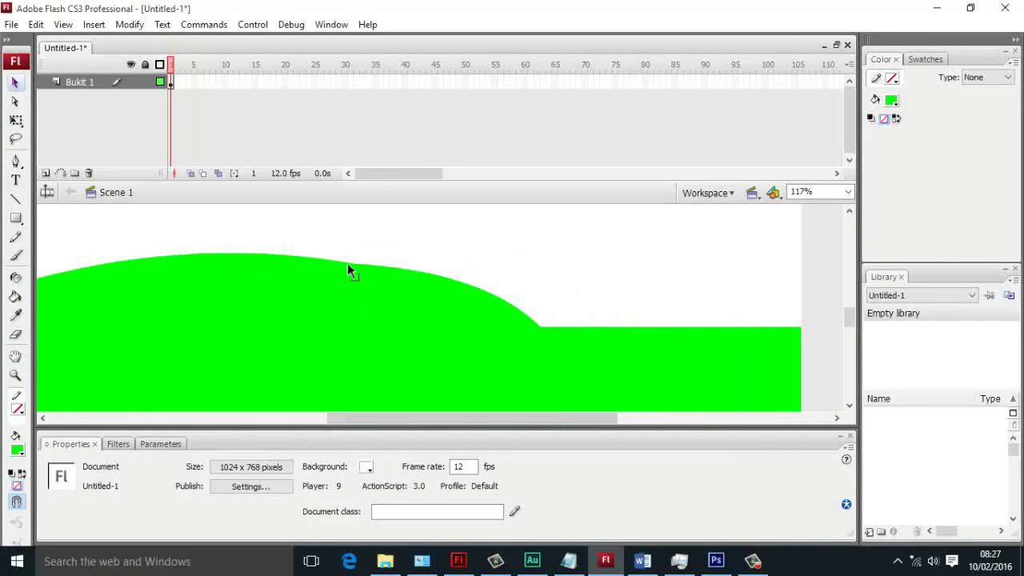
left_click_drag(253, 316, 253, 318)
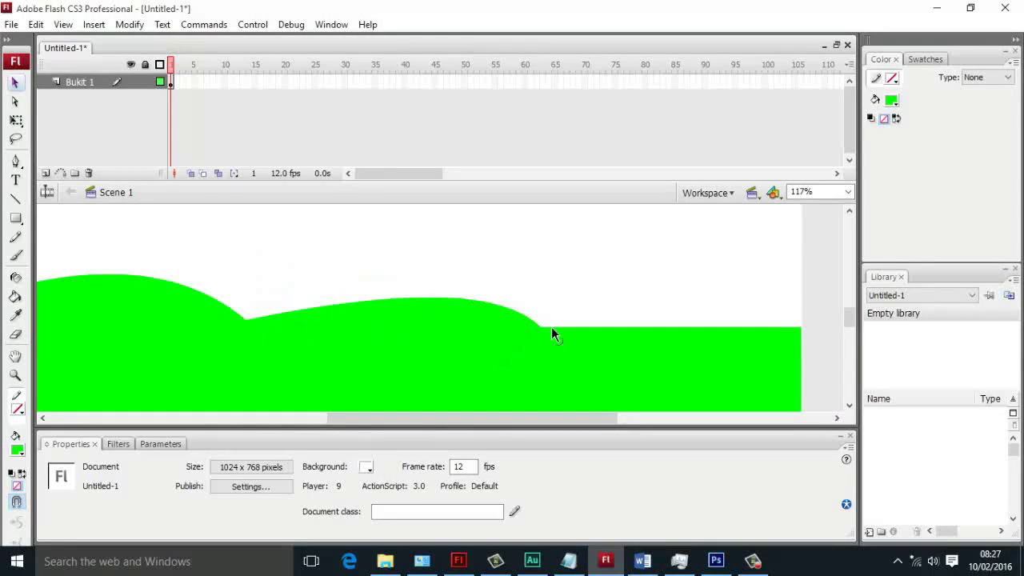
left_click_drag(539, 326, 601, 326)
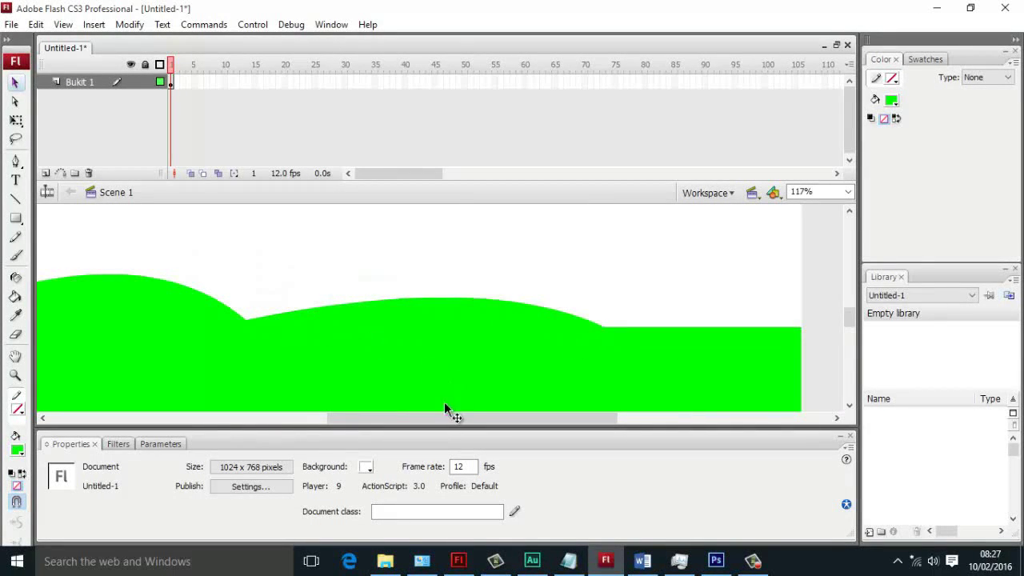
Flatten the left hill's curve, raise the middle hill, and bend the flat edge at the right end into a third hill
left_click_drag(445, 409, 364, 416)
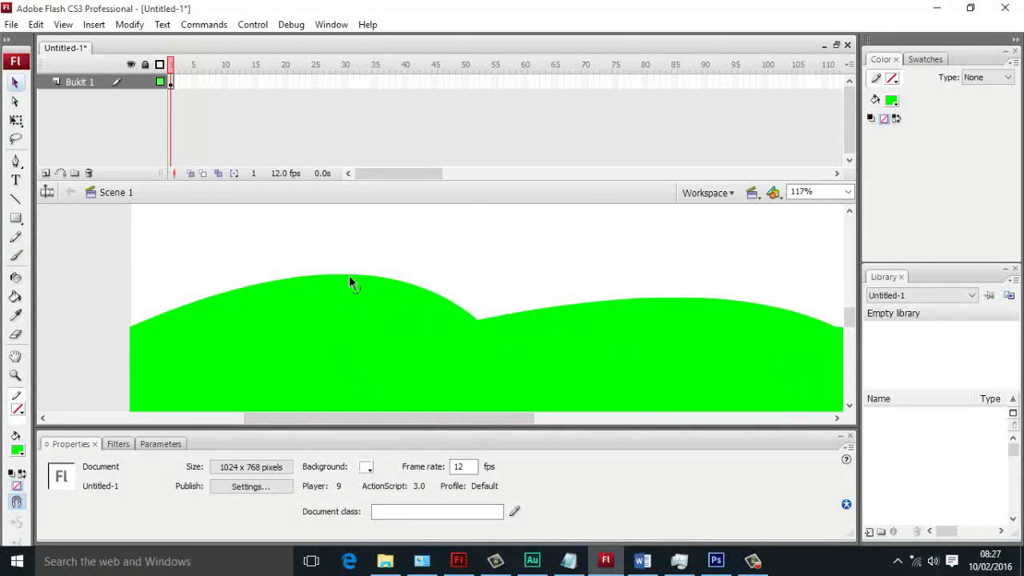
left_click_drag(350, 277, 299, 295)
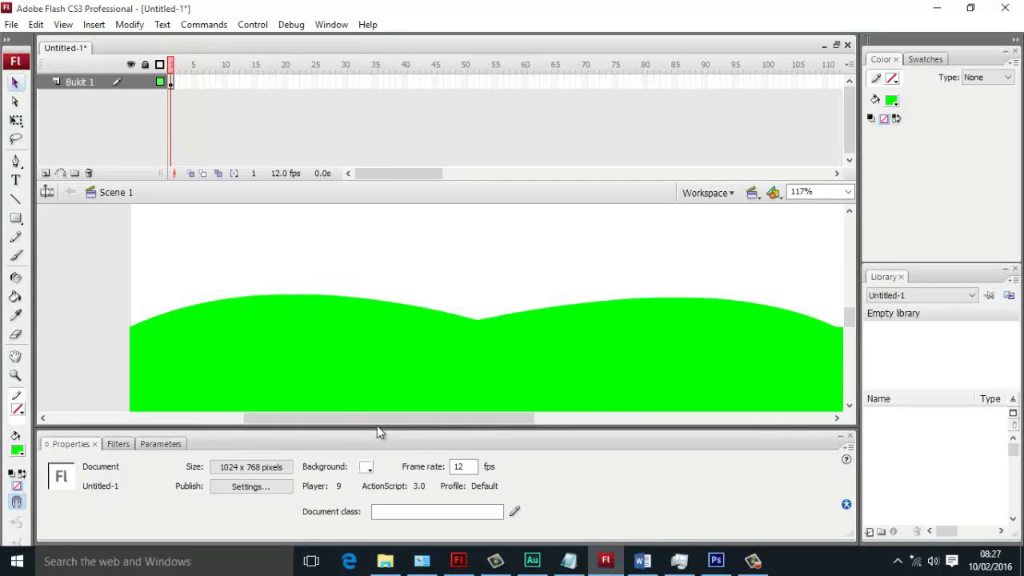
left_click_drag(377, 424, 463, 422)
left_click_drag(476, 299, 445, 285)
left_click_drag(703, 325, 710, 304)
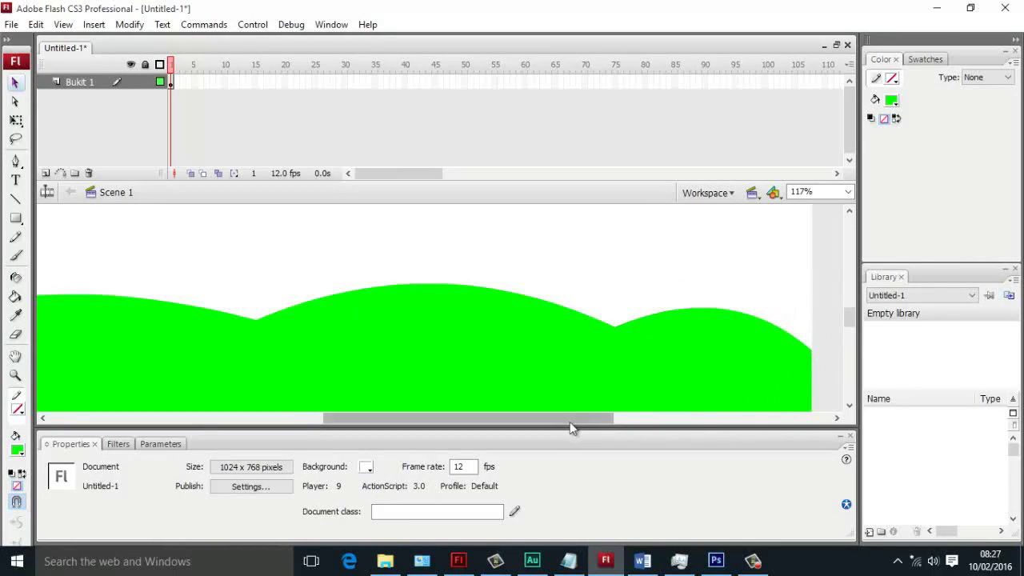
Add a new layer above Bukit 1 and name it "Bukit 2"
left_click_drag(571, 417, 491, 430)
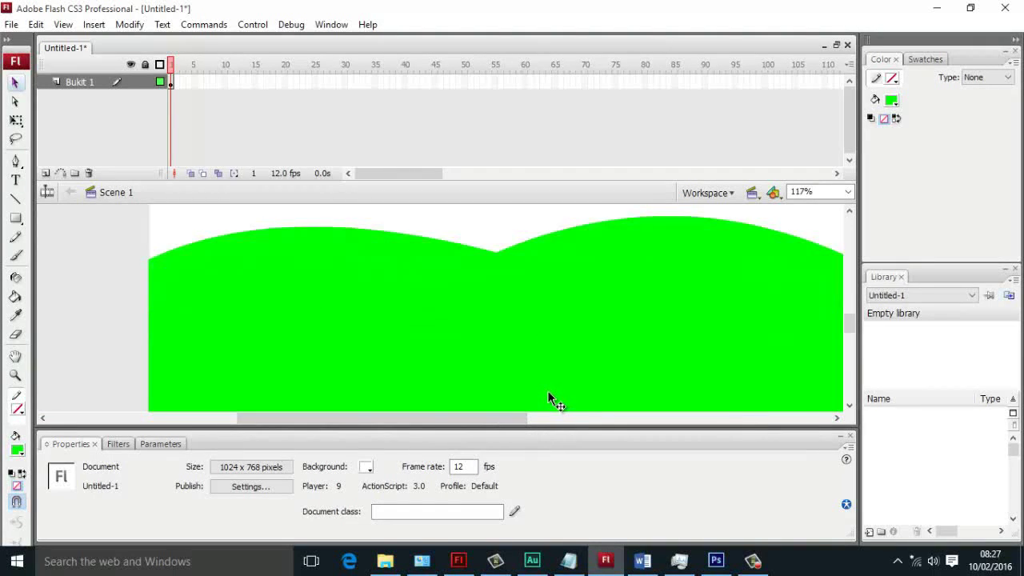
left_click(47, 172)
double_click(84, 82)
type("B")
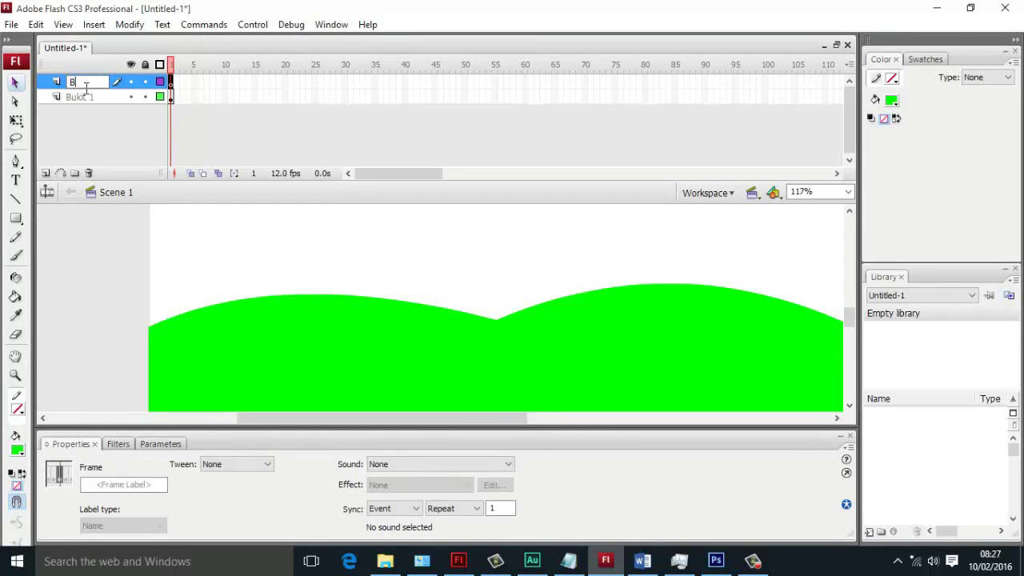
type("ukit 2")
key("Return")
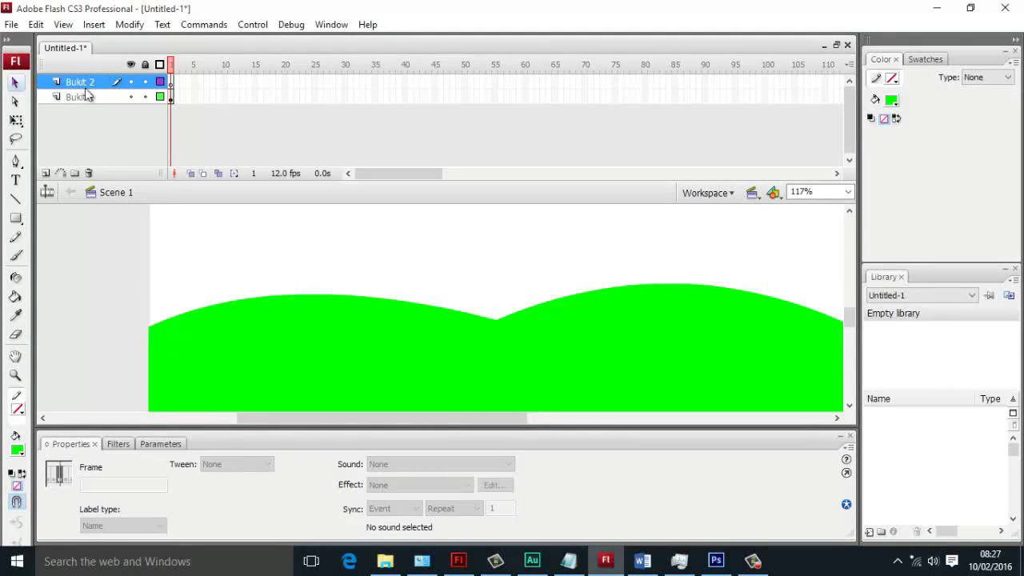
Draw a borderless #339900 green rectangle about 775 x 154 px from the stage's left edge, overlapping the hill tops, on the Bukit 2 layer
left_click(16, 218)
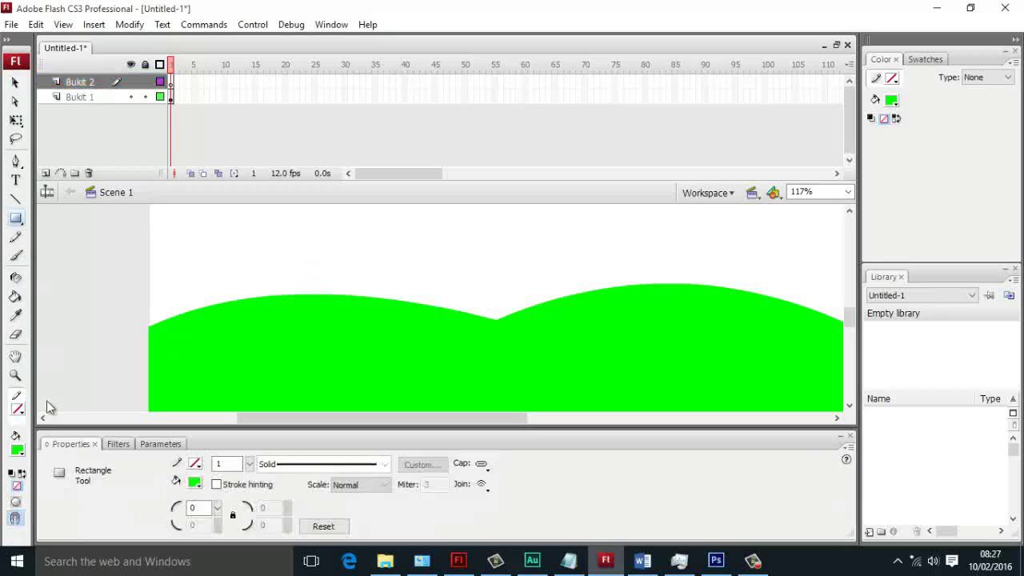
left_click(18, 449)
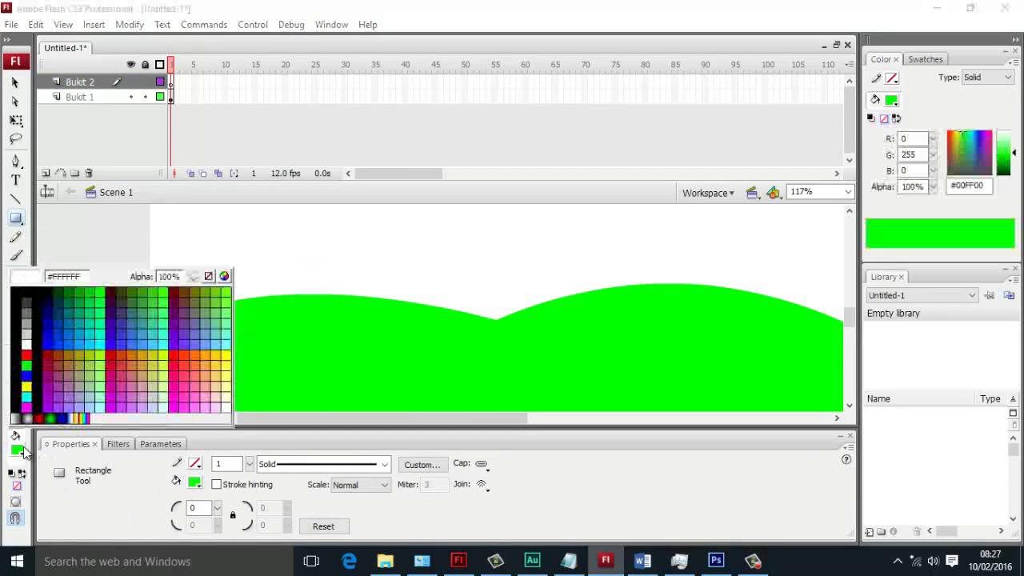
left_click(146, 289)
scroll(181, 291, "up", 2)
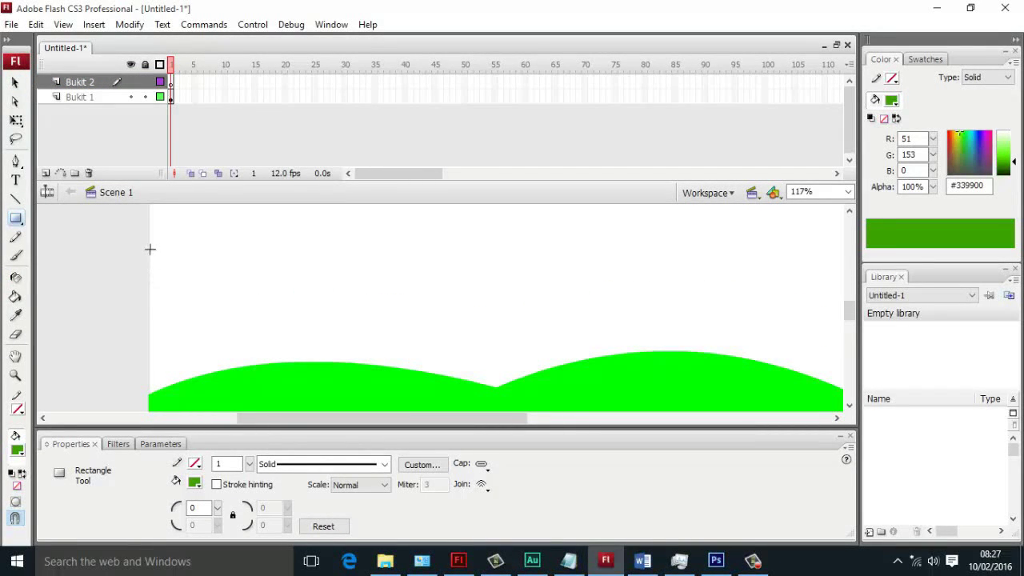
left_click_drag(149, 249, 833, 385)
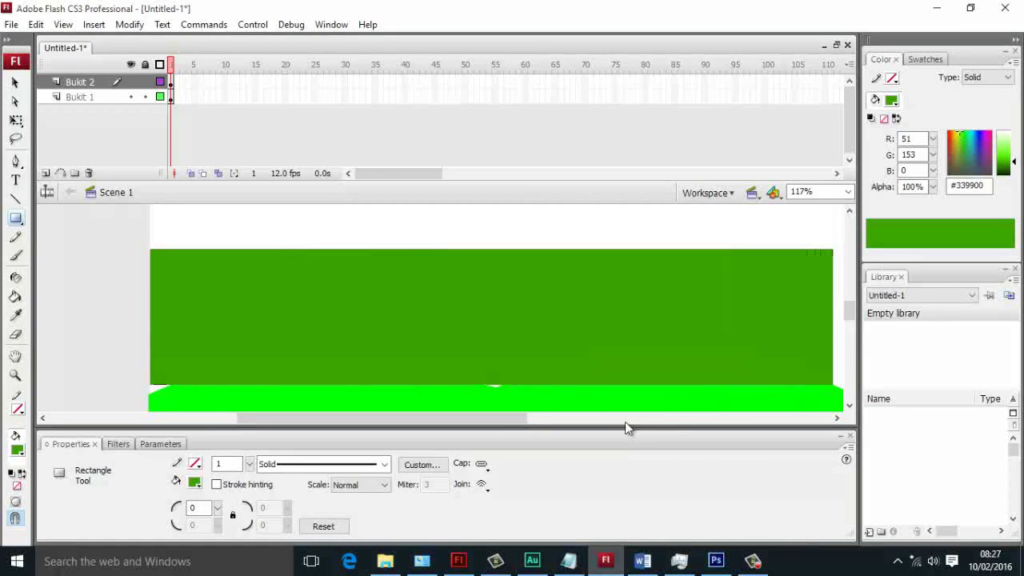
Stretch the dark green rectangle to the stage's right edge, about 1023 px wide, and extend it downward to about 194 px high
left_click_drag(443, 419, 493, 419)
left_click(15, 119)
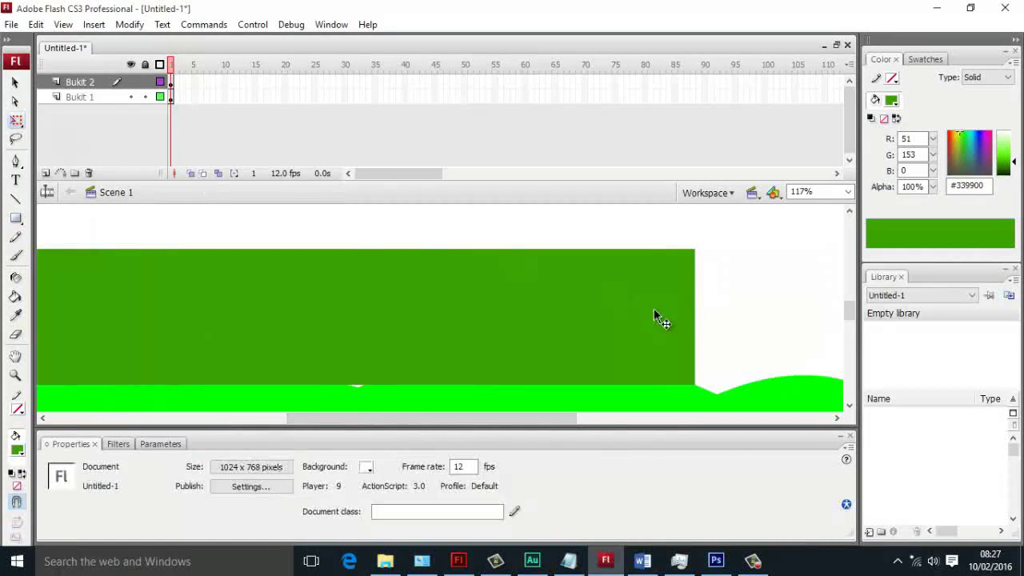
left_click(654, 316)
left_click(847, 191)
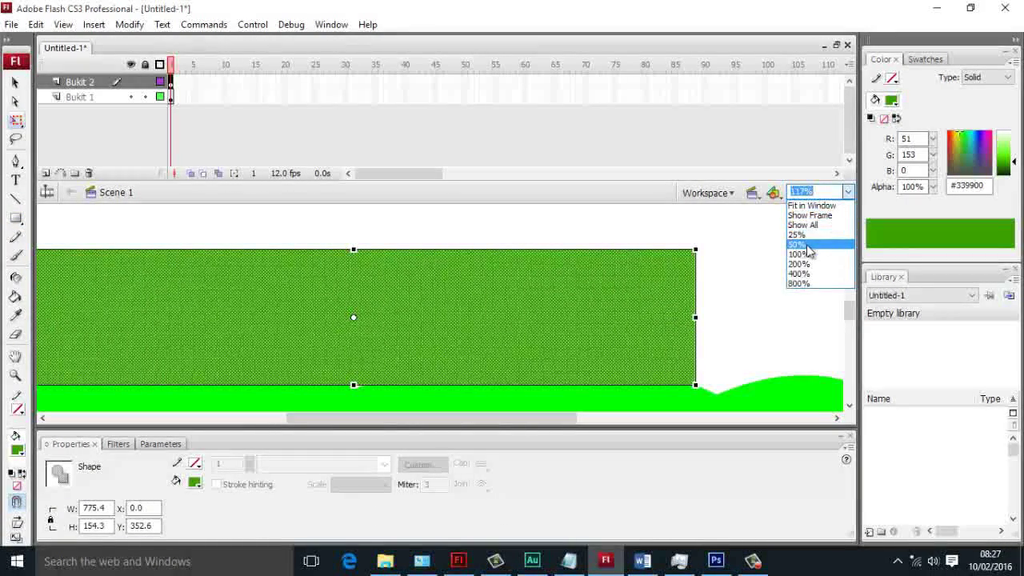
left_click(807, 245)
left_click_drag(547, 311, 641, 312)
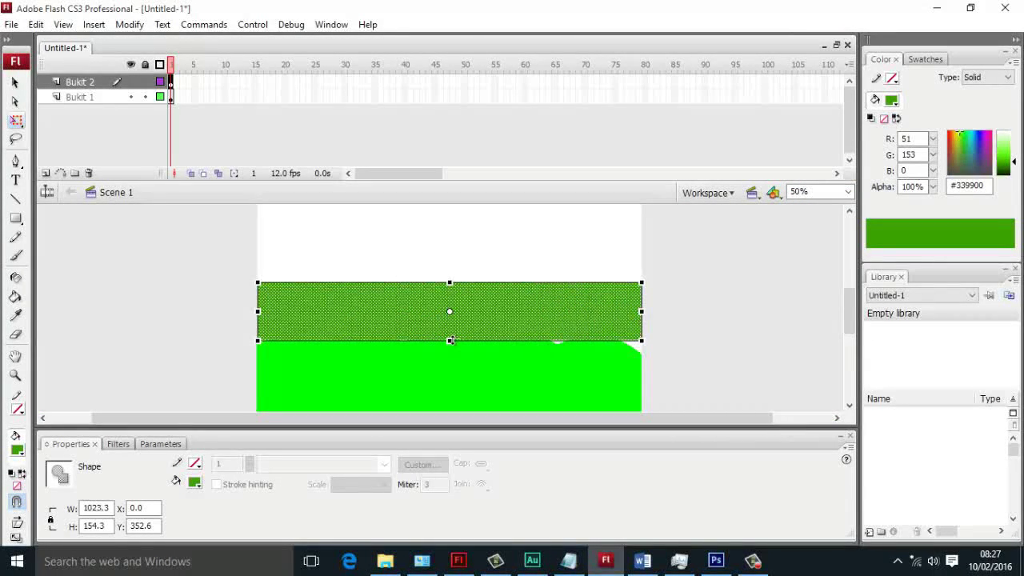
left_click_drag(451, 340, 449, 355)
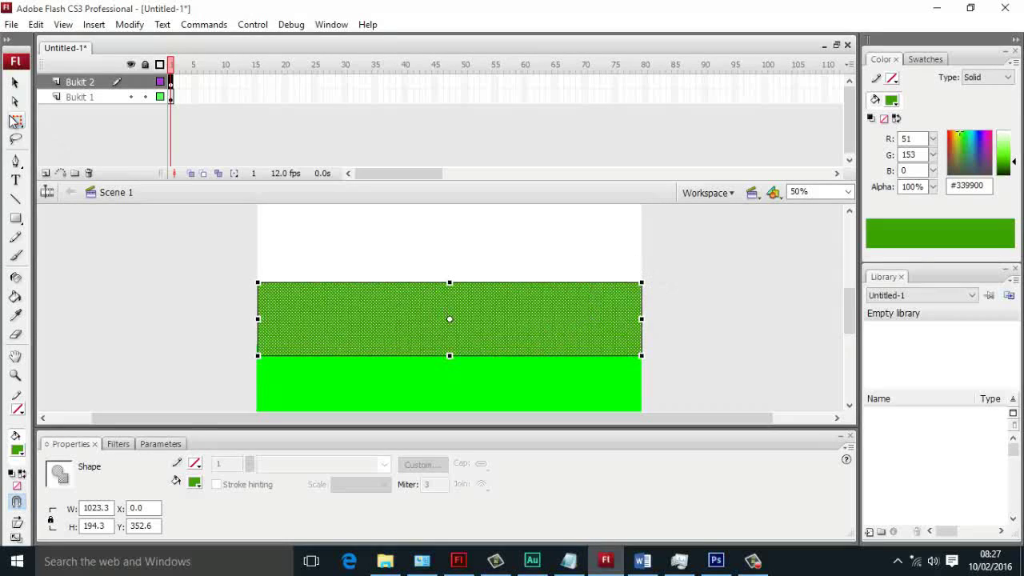
left_click(15, 82)
left_click(126, 263)
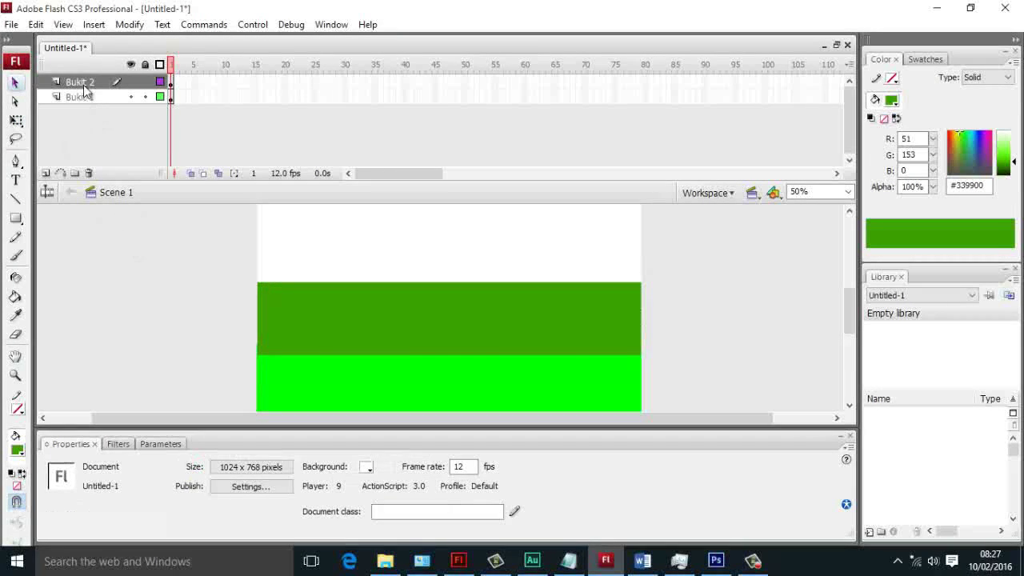
Move the Bukit 2 layer below Bukit 1 so the dark green shape sits behind the light green hills
left_click_drag(83, 80, 88, 104)
left_click(701, 285)
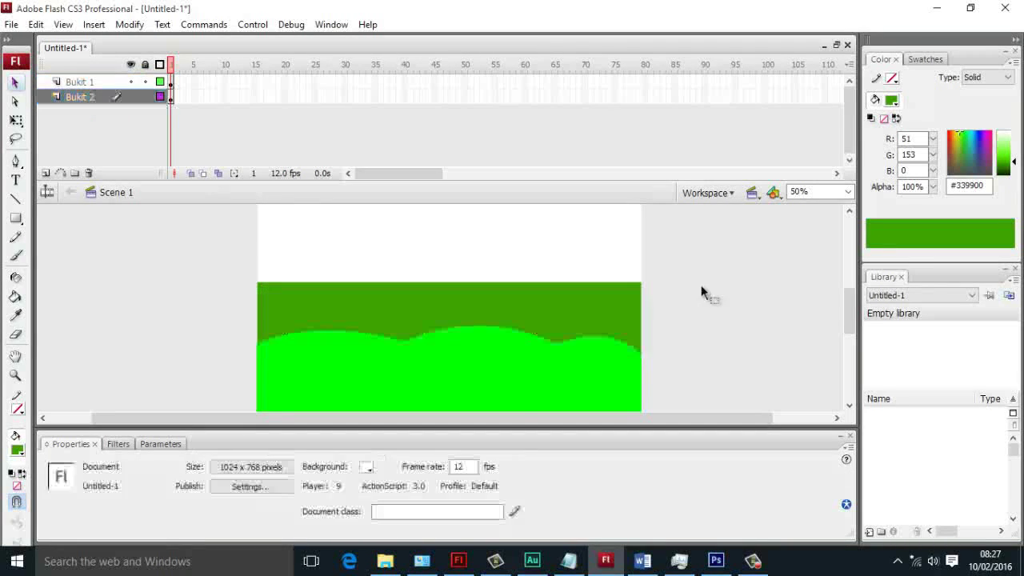
left_click(348, 295)
left_click(48, 248)
Add two small raised rectangular blocks in the same green along the dark green shape's top edge
left_click(15, 217)
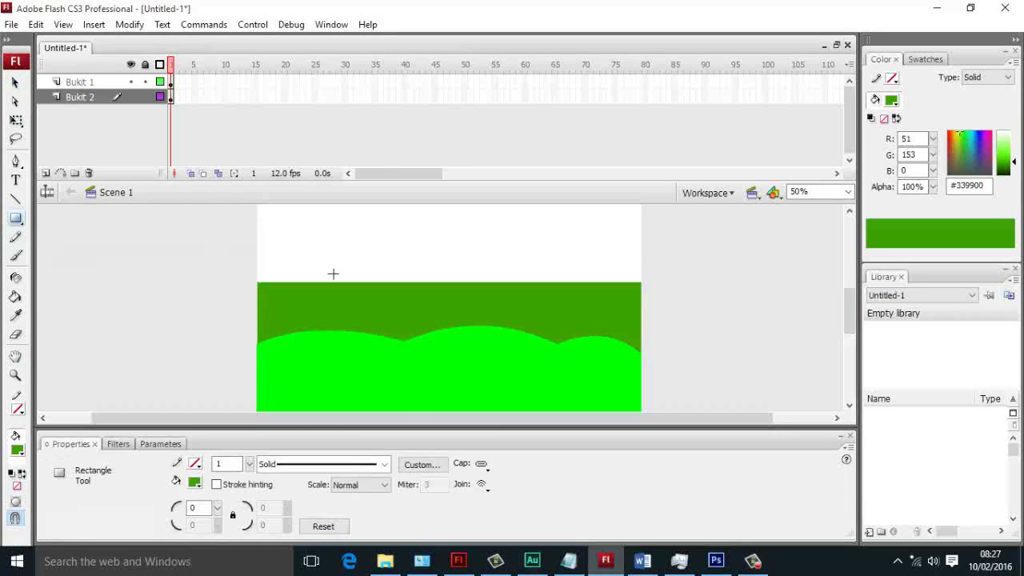
left_click_drag(316, 258, 376, 300)
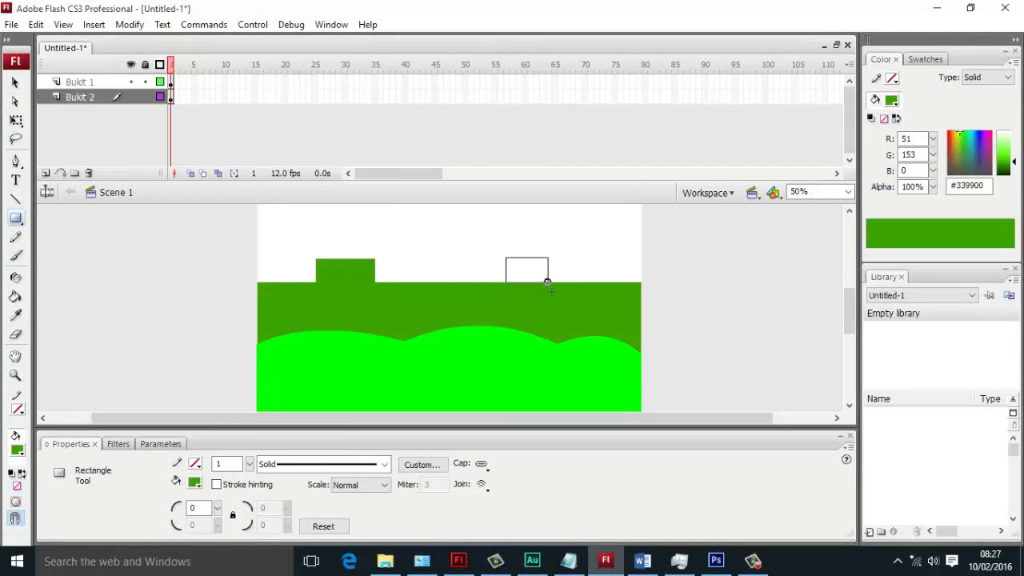
left_click_drag(547, 282, 572, 297)
Collapse the left raised block by moving its corners until the top edge there is flat
left_click(14, 82)
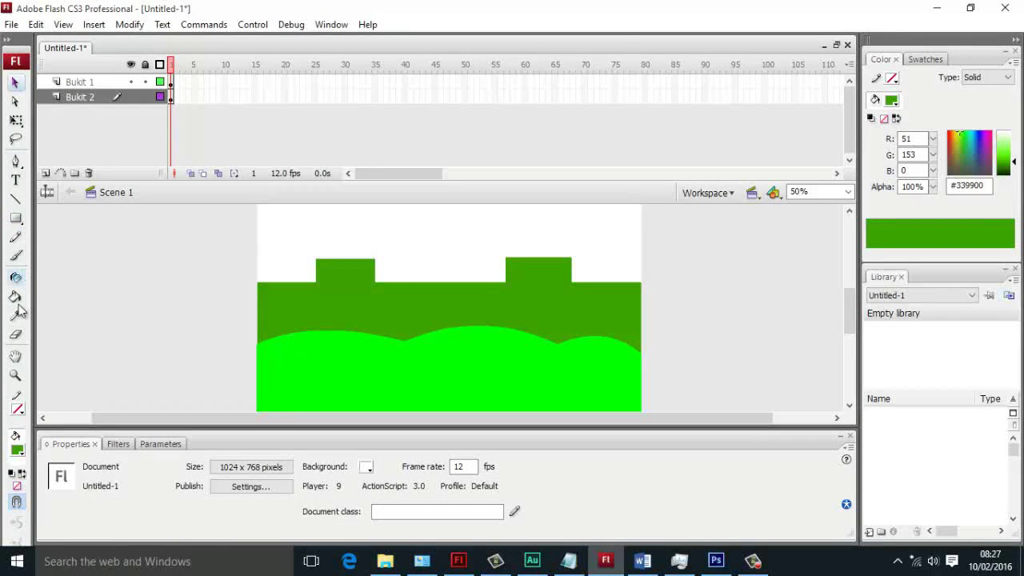
left_click(14, 374)
left_click_drag(257, 229, 527, 324)
key("v")
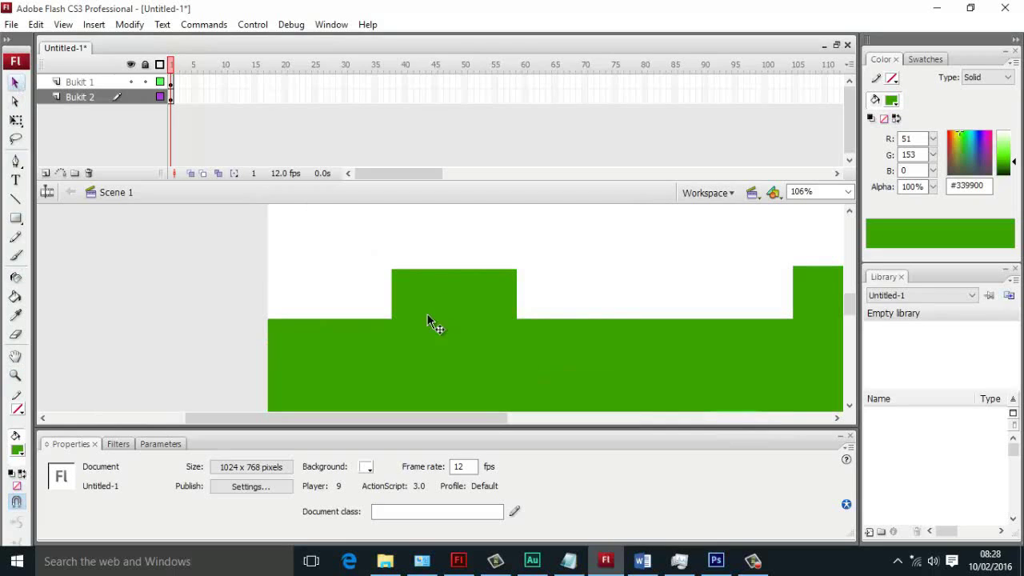
left_click_drag(393, 318, 516, 322)
left_click(514, 322)
left_click(777, 311)
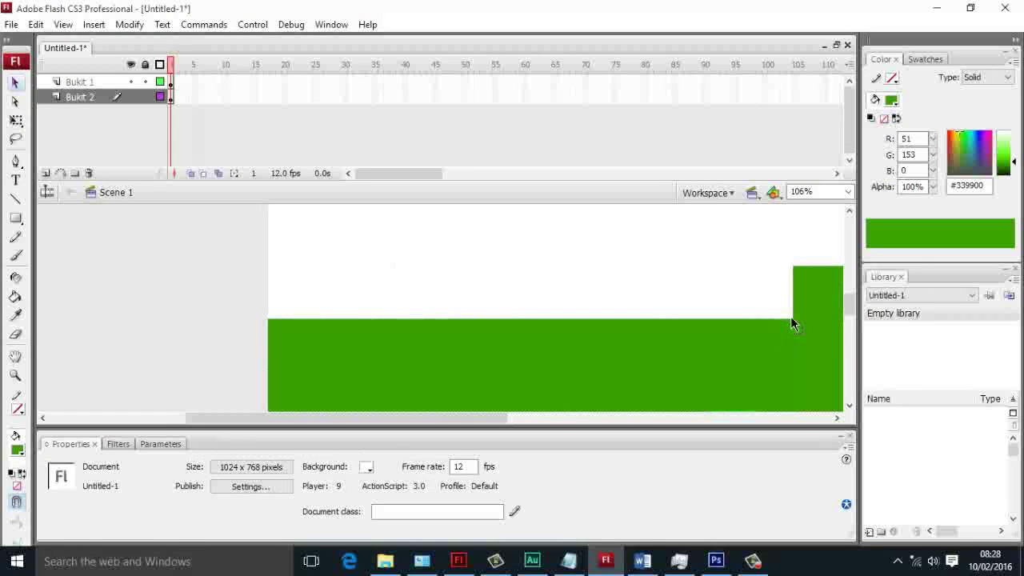
Move the corners of the remaining raised block to form a peak with a long left slope and a short right slope
left_click_drag(792, 320, 790, 269)
left_click_drag(467, 417, 541, 417)
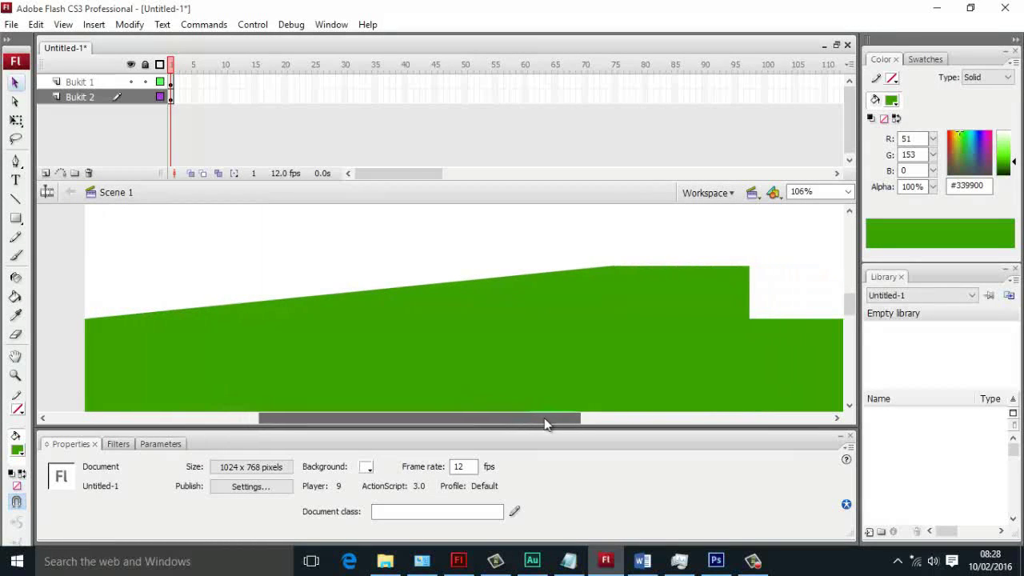
left_click_drag(744, 270, 748, 316)
left_click_drag(546, 424, 608, 425)
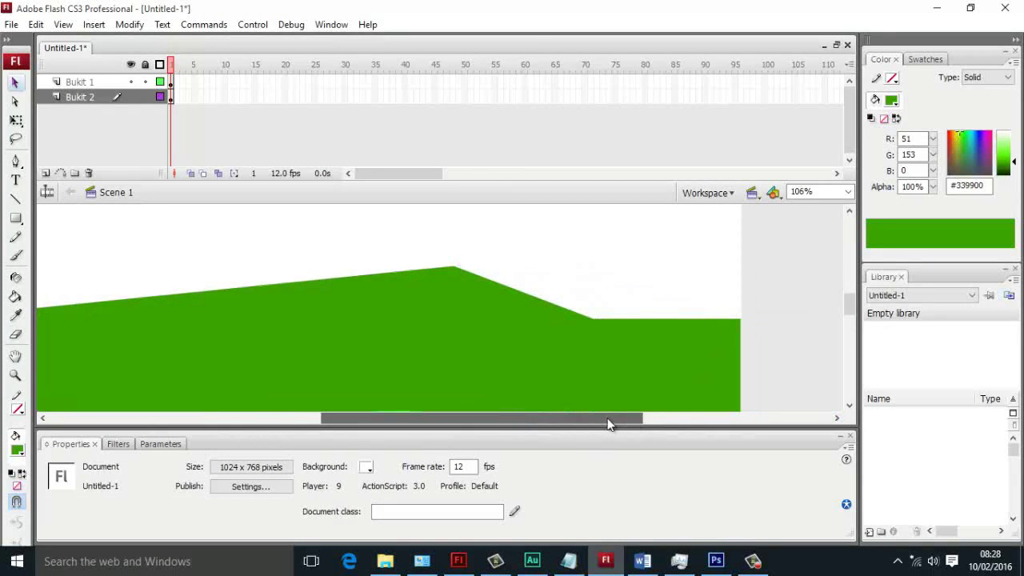
Try to merge the peak into a flat edge and bend it into one wide hill, and undo these changes
left_click_drag(454, 265, 591, 318)
left_click_drag(472, 418, 399, 424)
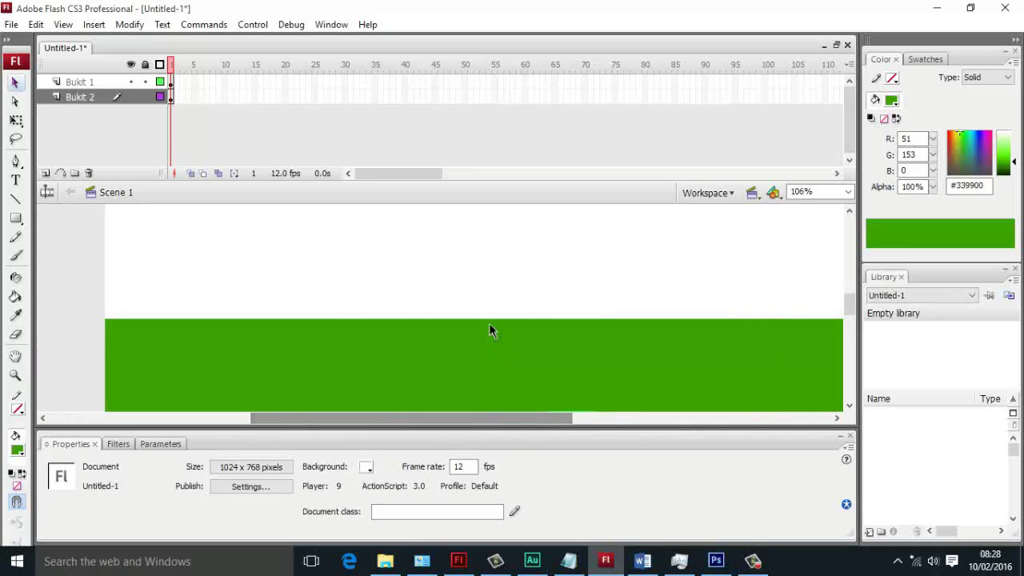
left_click_drag(482, 319, 486, 272)
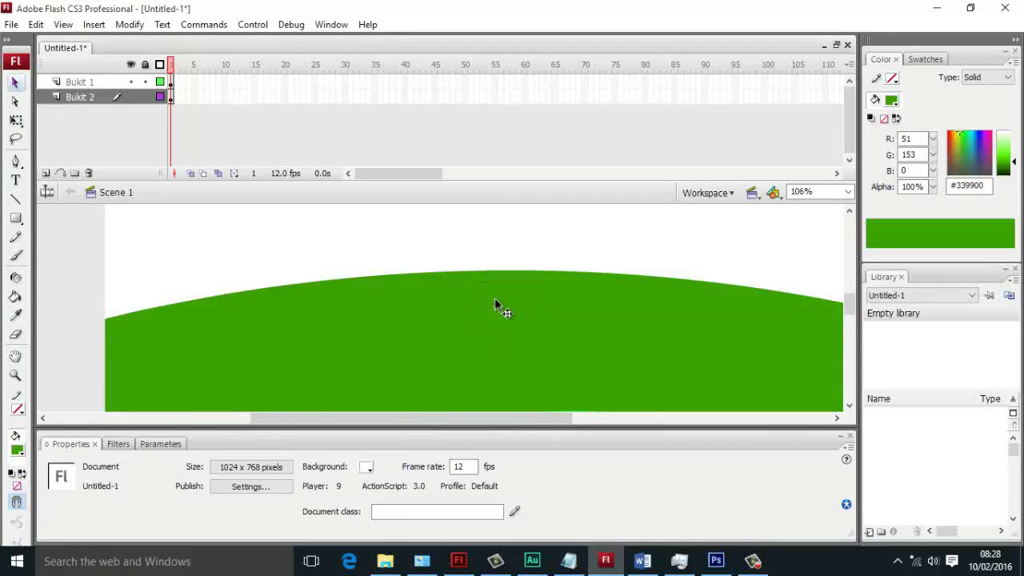
key("ctrl+z")
key("ctrl+z")
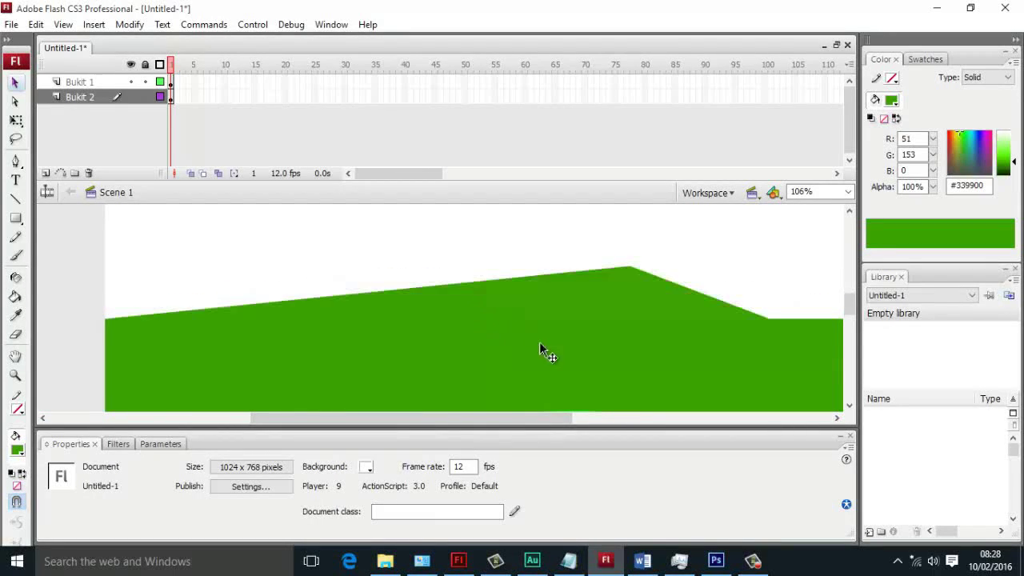
left_click(628, 267)
left_click(626, 264)
left_click_drag(625, 269, 468, 318)
key("ctrl+z")
Extend the right slope's foot to the stage's right edge and pull the peak down into a valley
left_click_drag(552, 418, 593, 418)
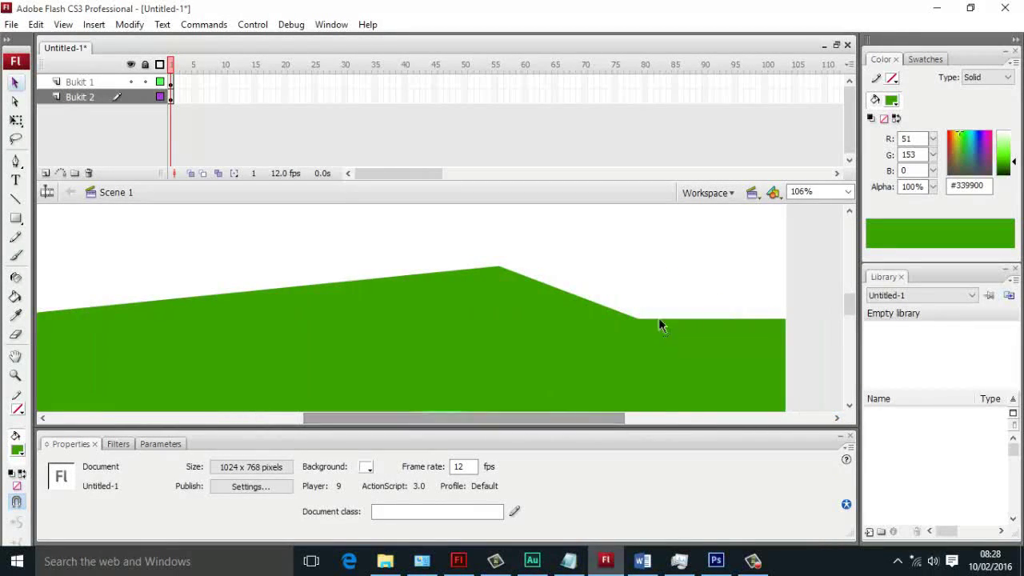
left_click_drag(634, 319, 784, 320)
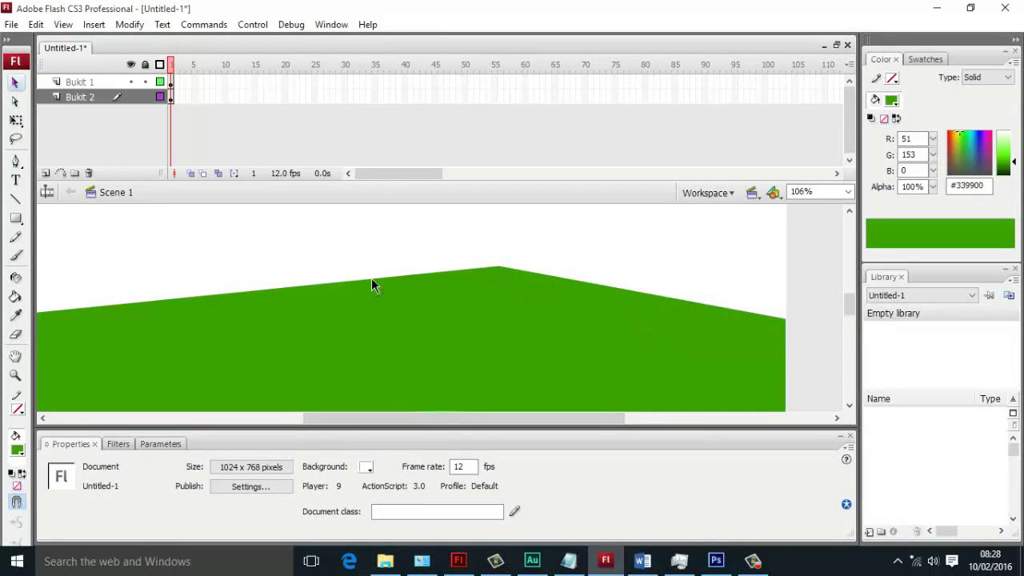
left_click_drag(499, 270, 417, 368)
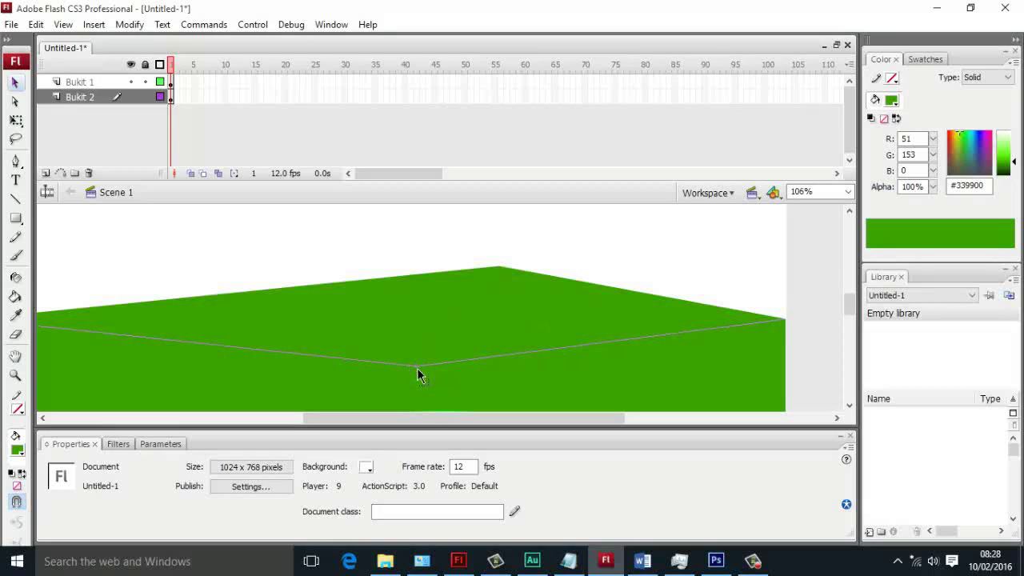
Bend the straight edges on both sides of the valley upward into two rounded dark green hills
left_click_drag(232, 349, 240, 294)
left_click_drag(389, 412, 339, 416)
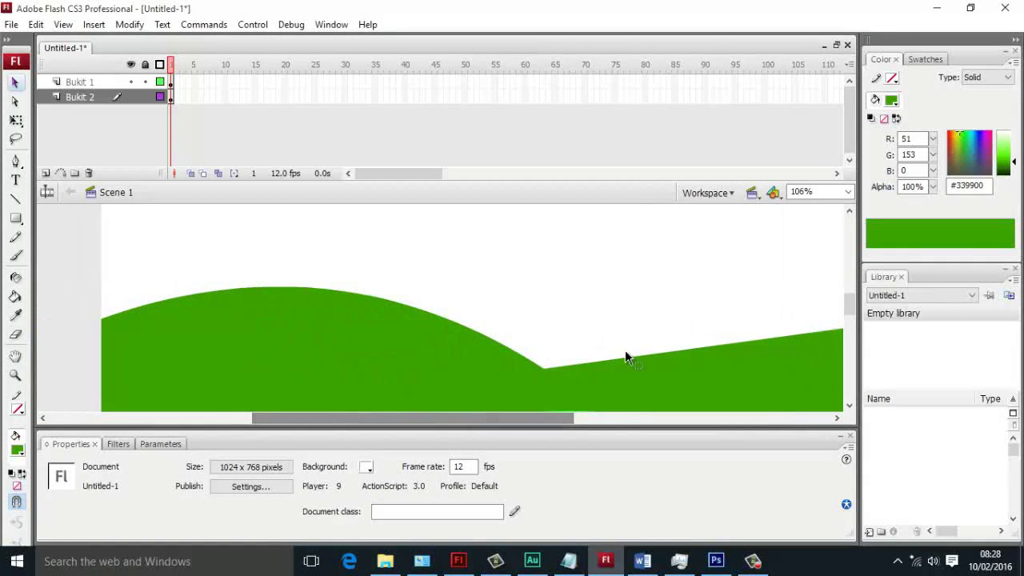
left_click_drag(628, 355, 613, 332)
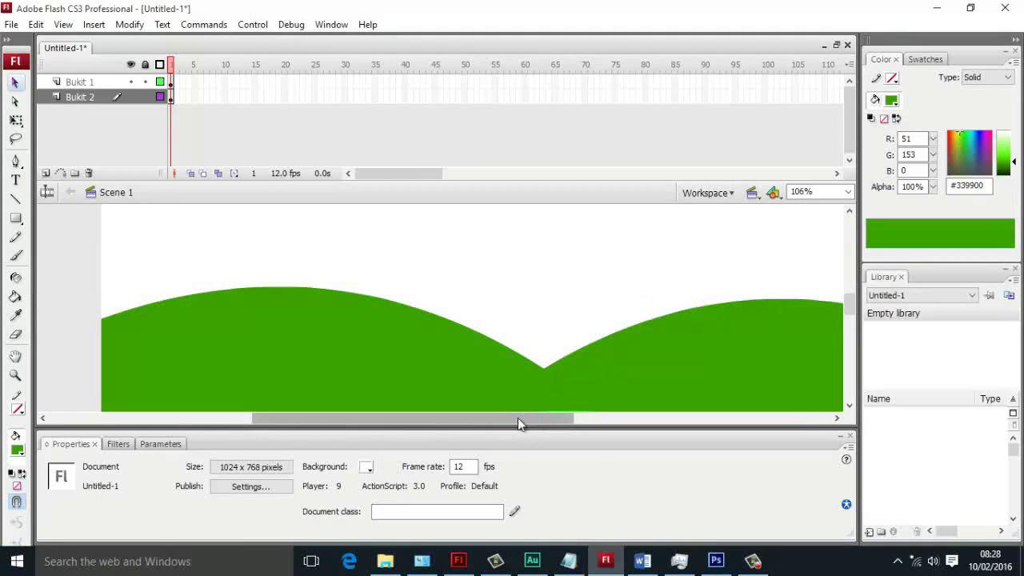
Lower the outer corners of the dark green hills at the stage's left and right edges
left_click_drag(517, 418, 527, 415)
scroll(533, 395, "down", 3)
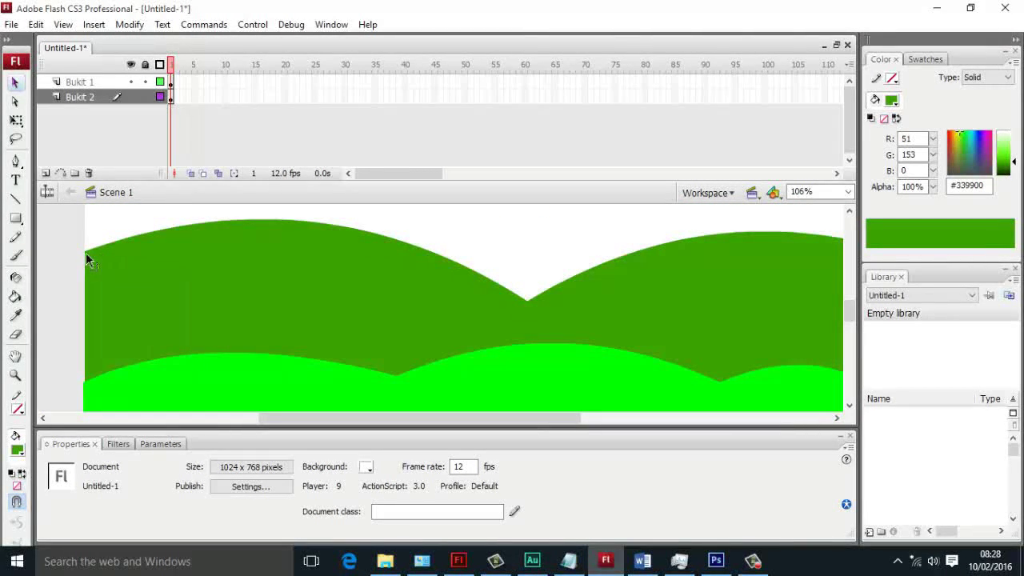
left_click_drag(86, 254, 84, 329)
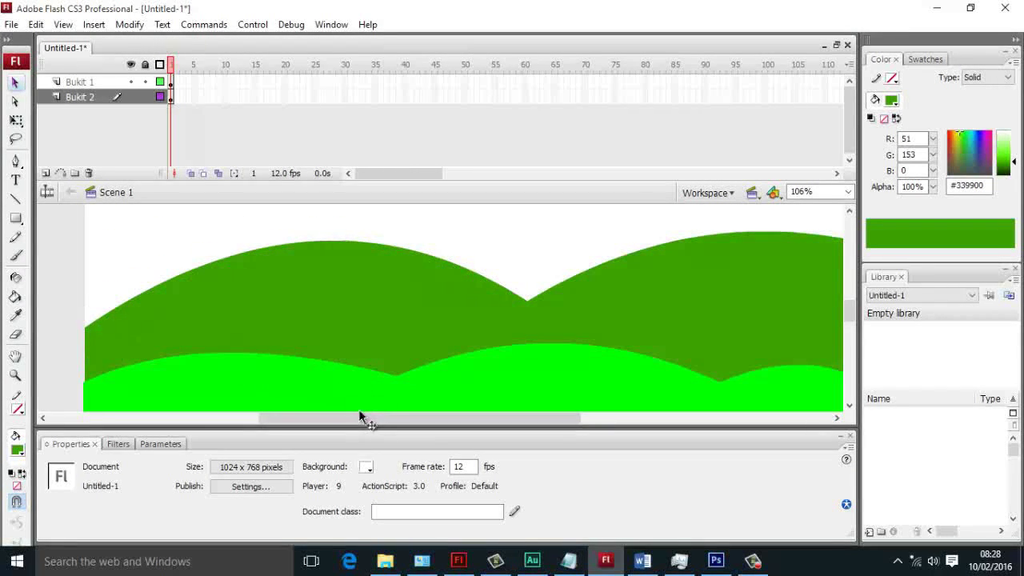
left_click_drag(359, 415, 453, 415)
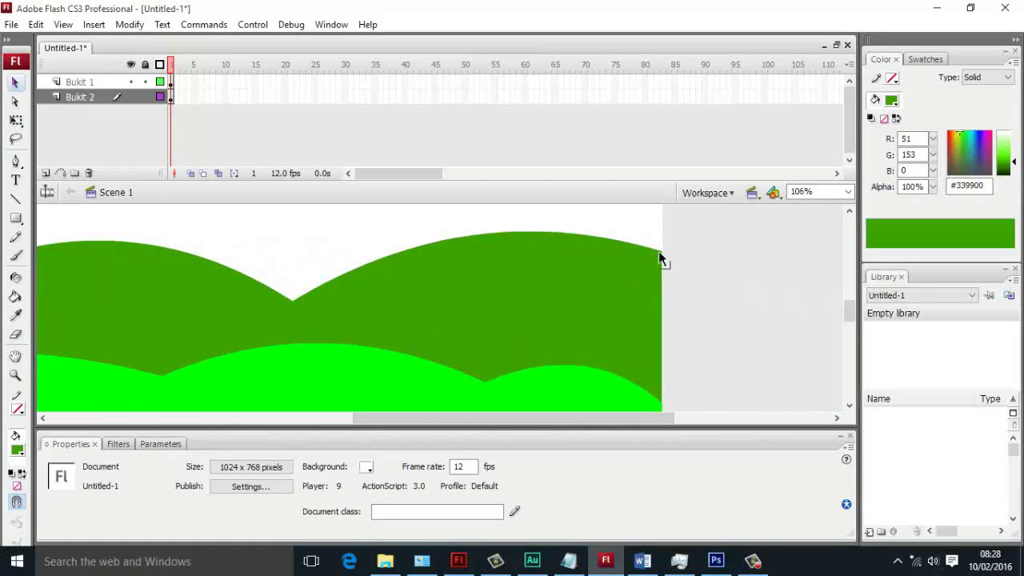
left_click_drag(661, 251, 658, 358)
Reshape the right dark green hill's curve and flatten the left hill's crest into a gentler slope
left_click_drag(479, 265, 513, 276)
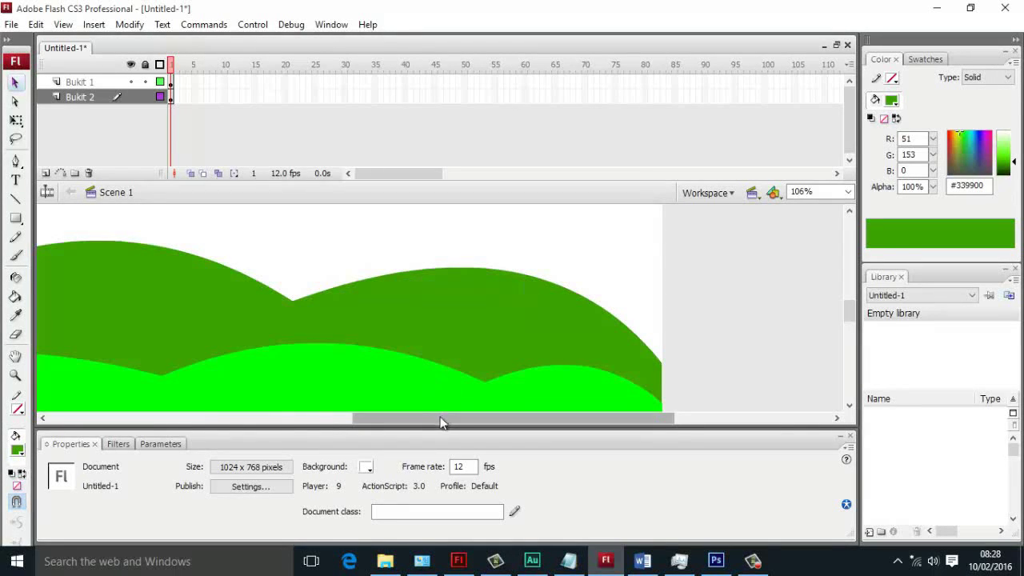
left_click_drag(440, 417, 348, 432)
left_click_drag(294, 249, 247, 266)
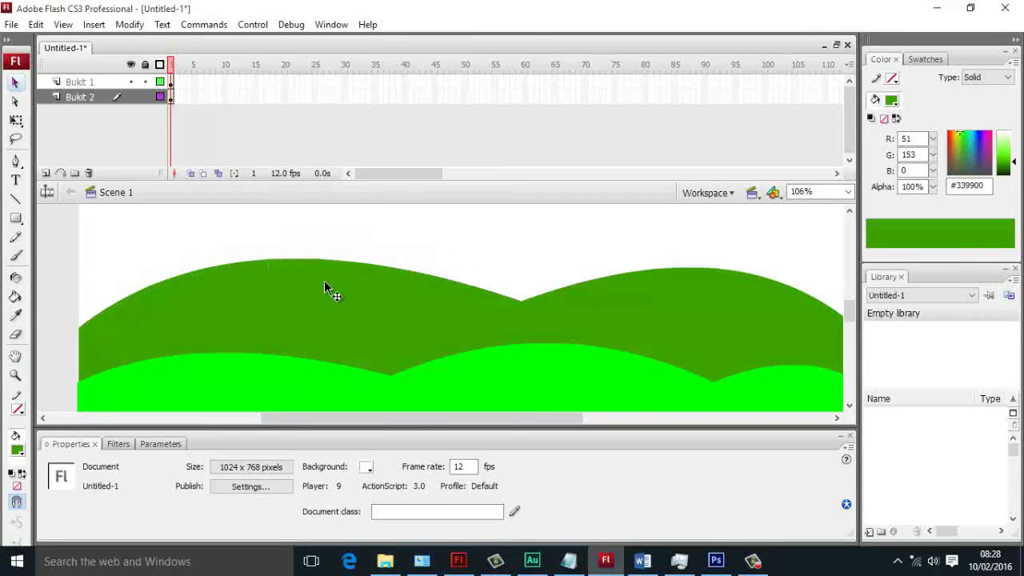
Add a new layer above Bukit 2 and name it "LAngit"
scroll(421, 324, "up", 3)
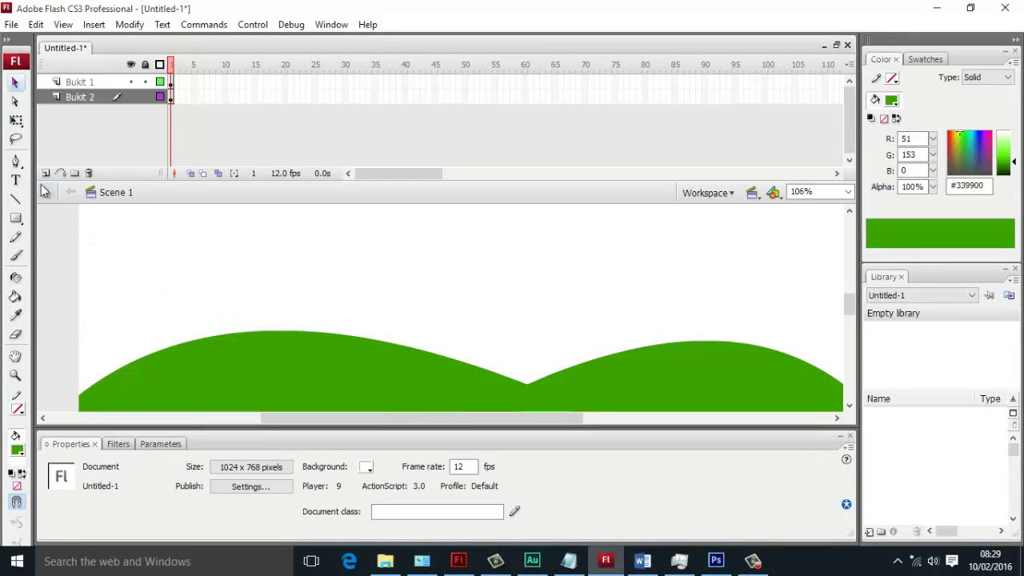
left_click(46, 173)
double_click(87, 97)
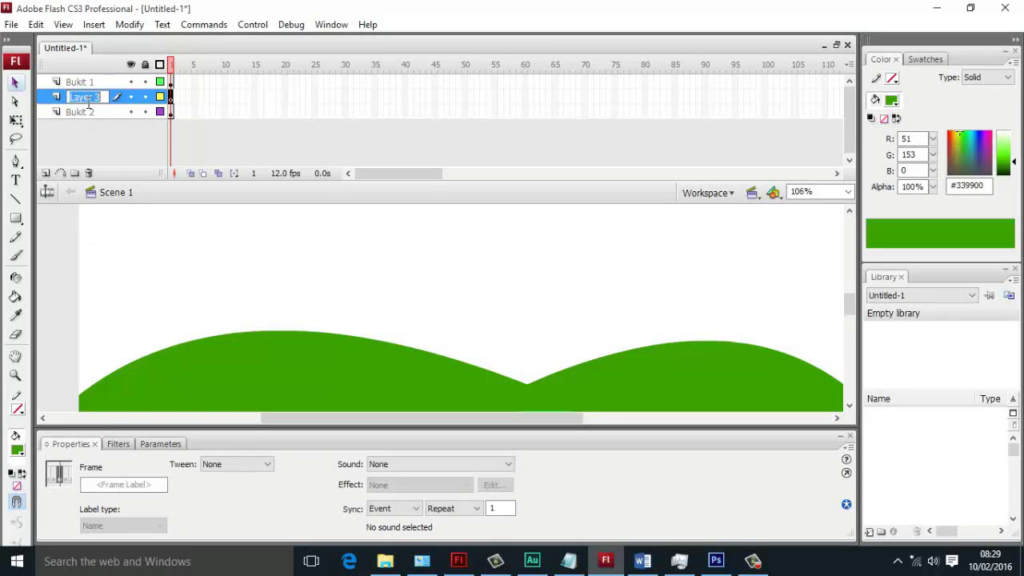
type("LAngit")
key("Return")
Draw a borderless cyan #00FFFF sky rectangle about 1019 x 493 px across the upper stage on the LAngit layer
left_click(15, 218)
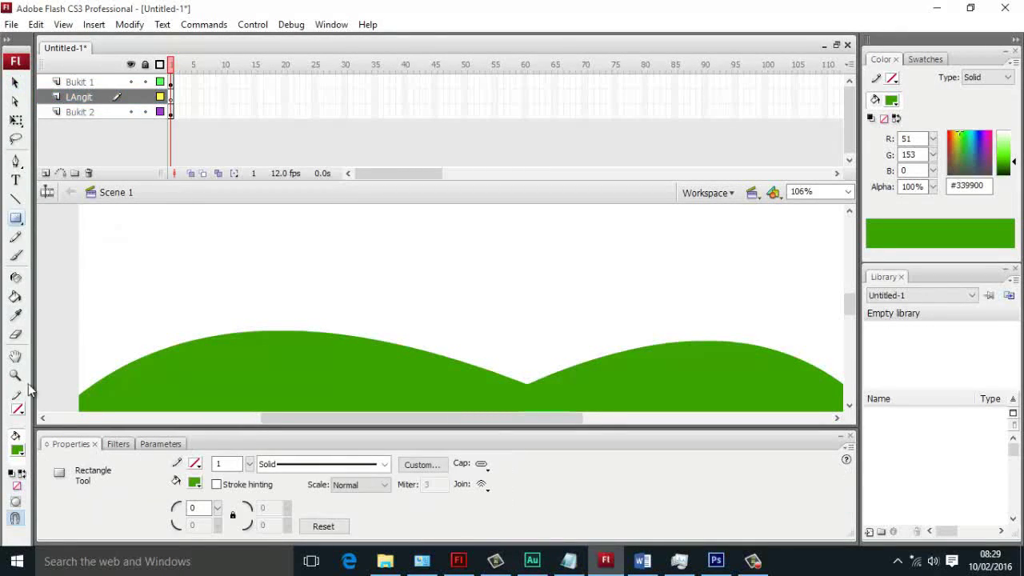
left_click(16, 449)
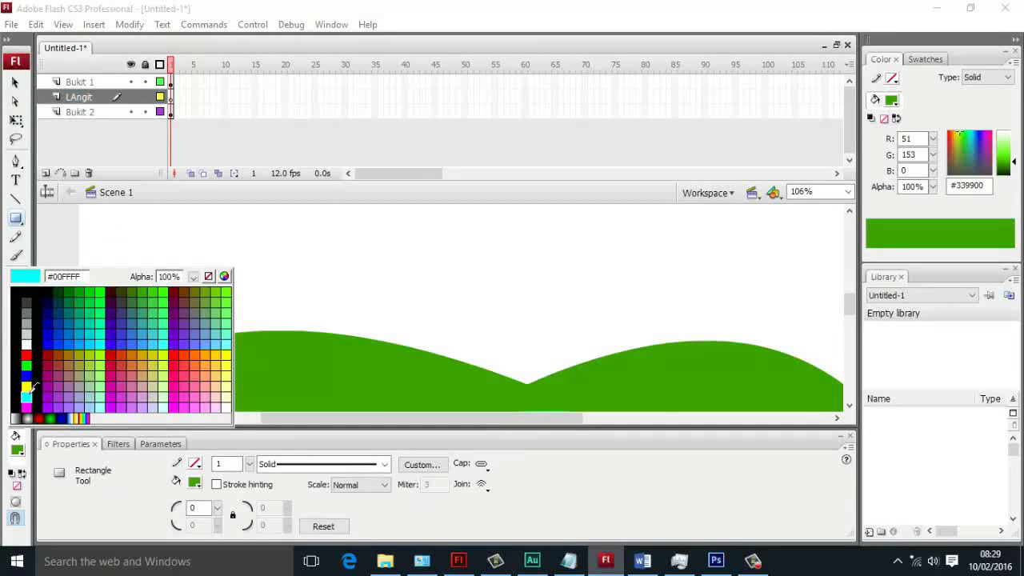
left_click(27, 384)
left_click(848, 192)
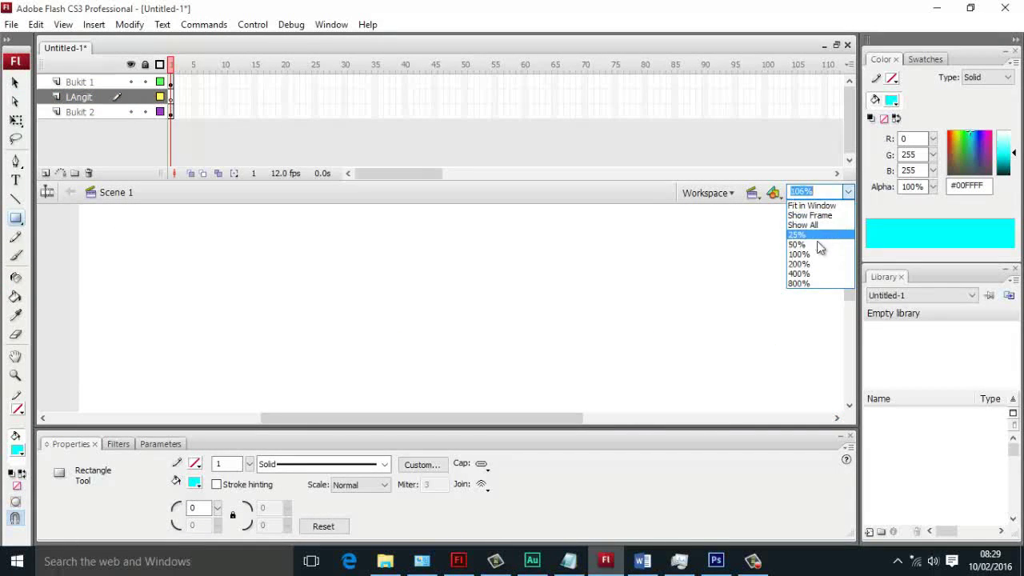
left_click(817, 247)
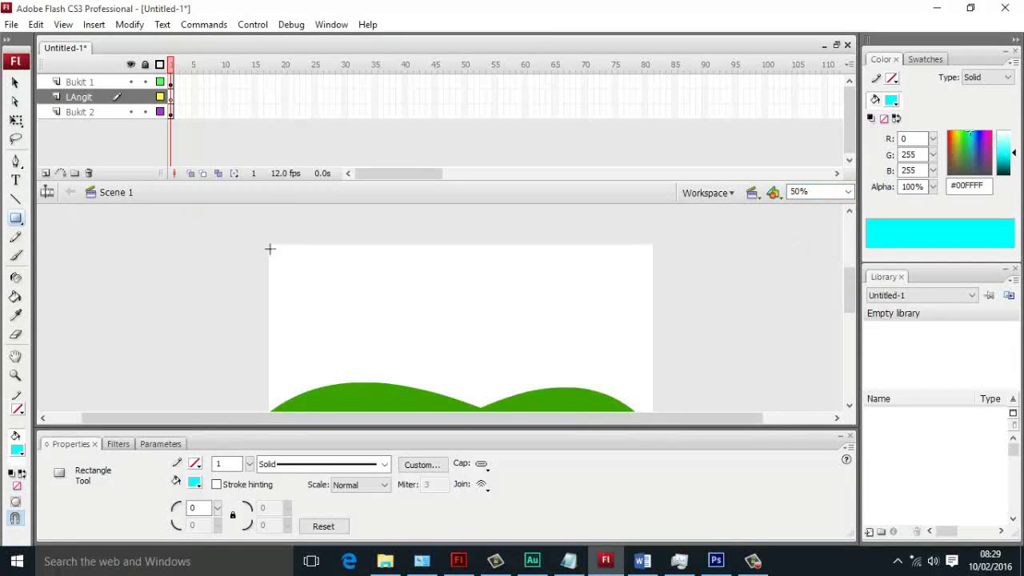
left_click_drag(269, 244, 659, 424)
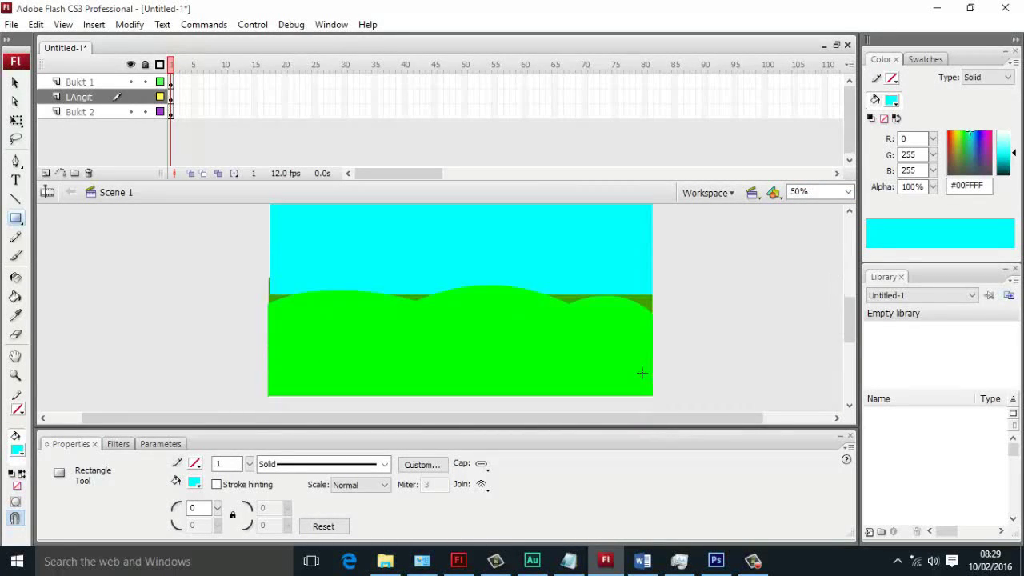
Move the LAngit layer below Bukit 2 and stretch the sky rectangle's left side to the stage's left edge
left_click_drag(83, 97, 84, 120)
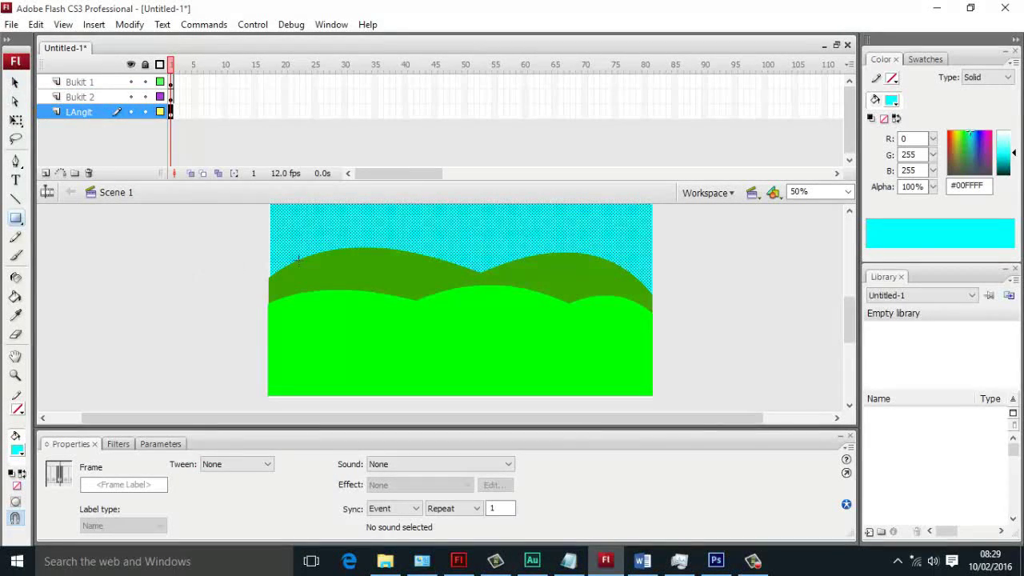
left_click(15, 119)
scroll(354, 290, "up", 3)
left_click(354, 290)
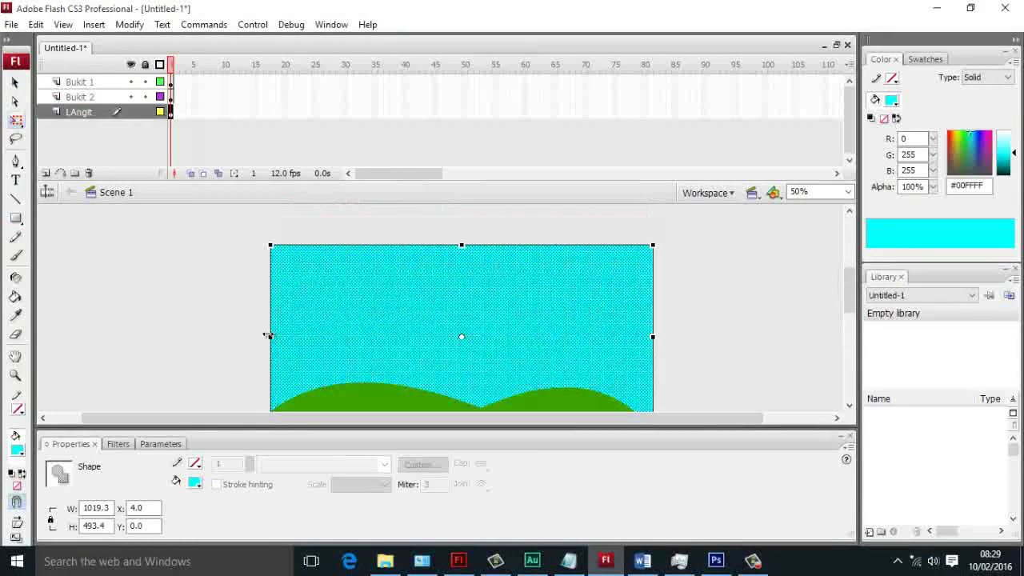
mouse_move(267, 336)
left_mouse_down()
mouse_move(331, 336)
mouse_move(269, 337)
left_mouse_up()
left_click(675, 305)
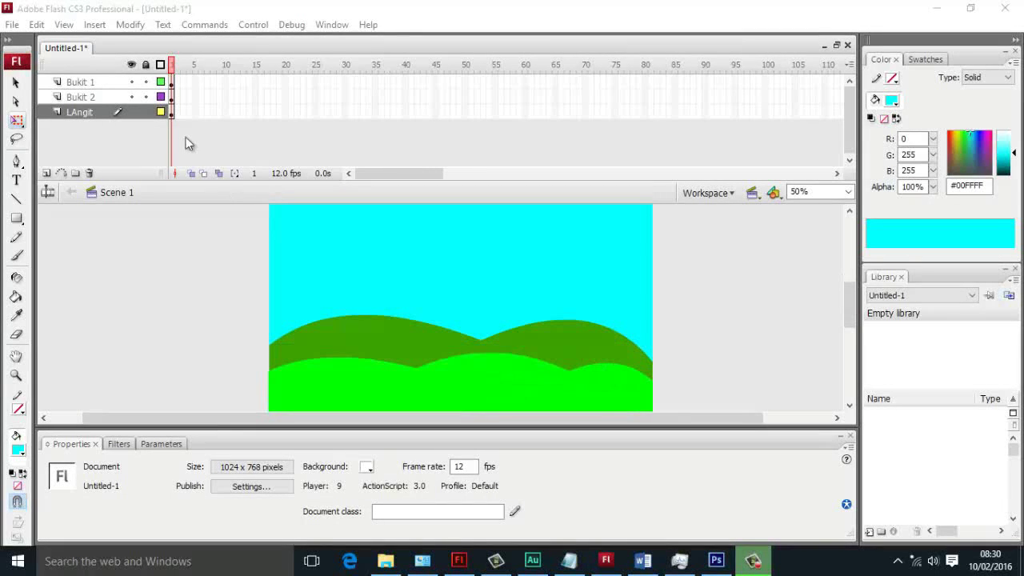
Stretch the light green hills on Bukit 1 upward to a height of about 387 px
left_click(80, 81)
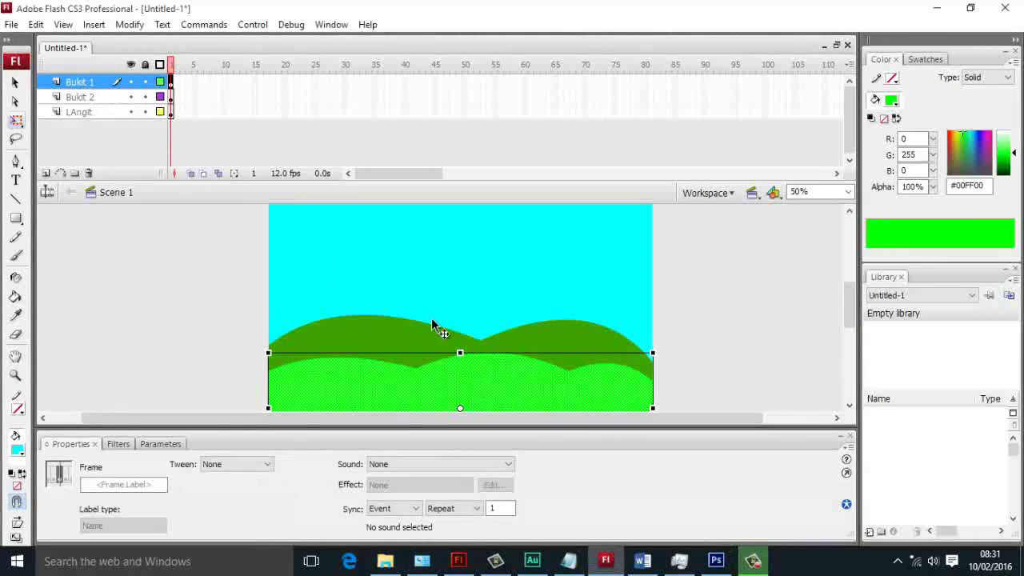
left_click_drag(460, 352, 460, 317)
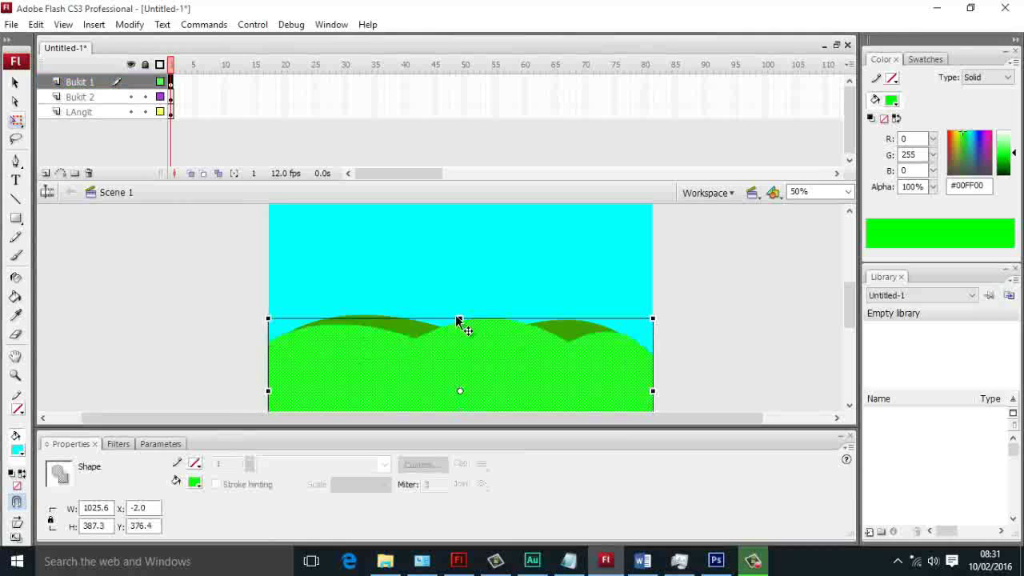
Nudge the dark green hills on Bukit 2 straight up to about Y 280 so they rise behind the light green hills
left_click(81, 97)
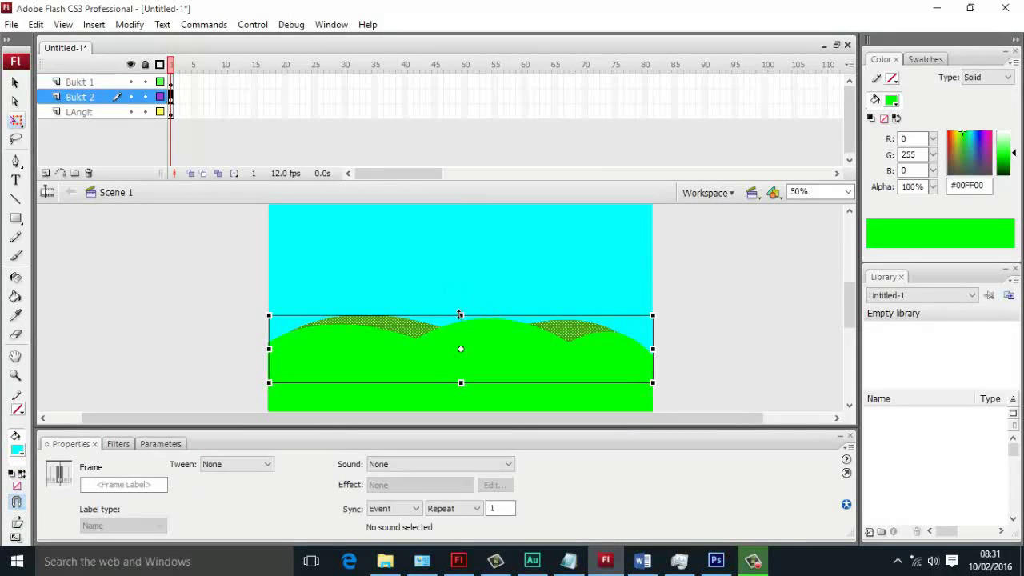
key("Up")
key("Up")
key("Up")
key("Up")
key("Up")
key("Up")
key("Up")
key("Up")
key("Up")
key("Up")
key("Up")
key("Up")
key("Up")
key("Up")
key("Up")
key("Up")
key("Up")
key("Up")
key("Up")
key("Up")
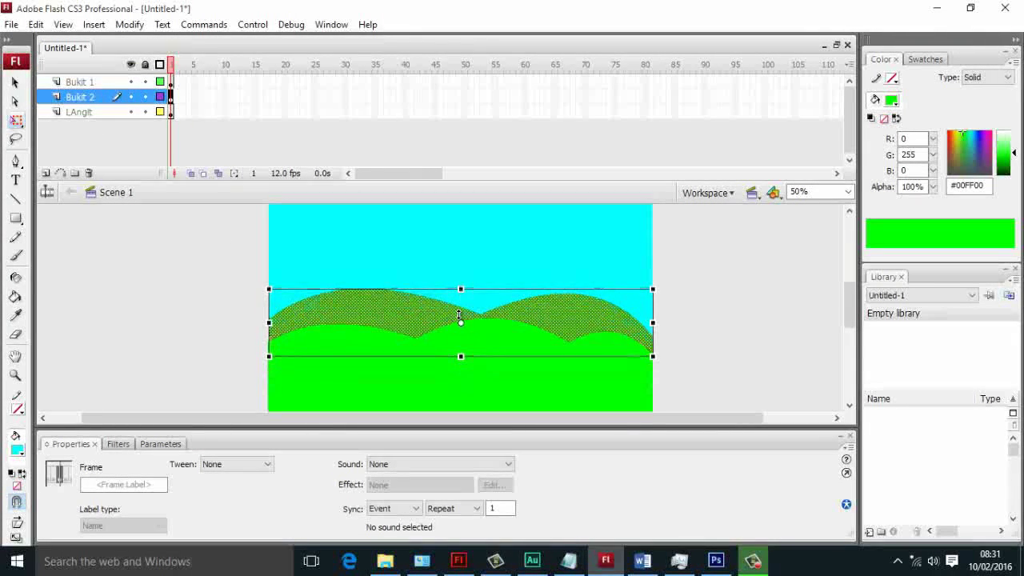
key("Up")
key("Up")
key("Up")
key("Up")
key("Up")
key("Up")
key("Up")
key("Up")
key("Up")
key("Up")
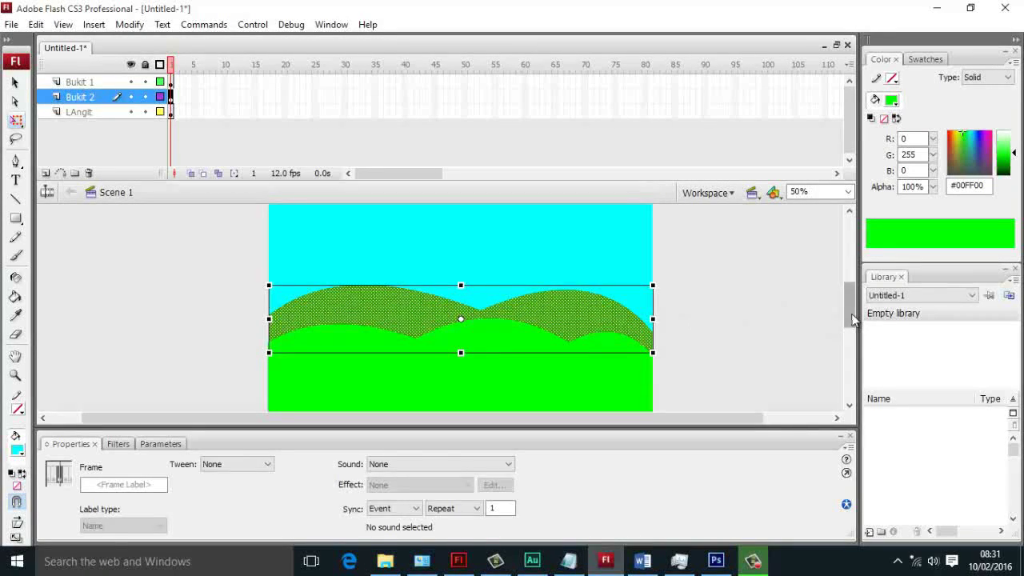
scroll(853, 319, "up", 3)
scroll(831, 340, "down", 1)
left_click(694, 343)
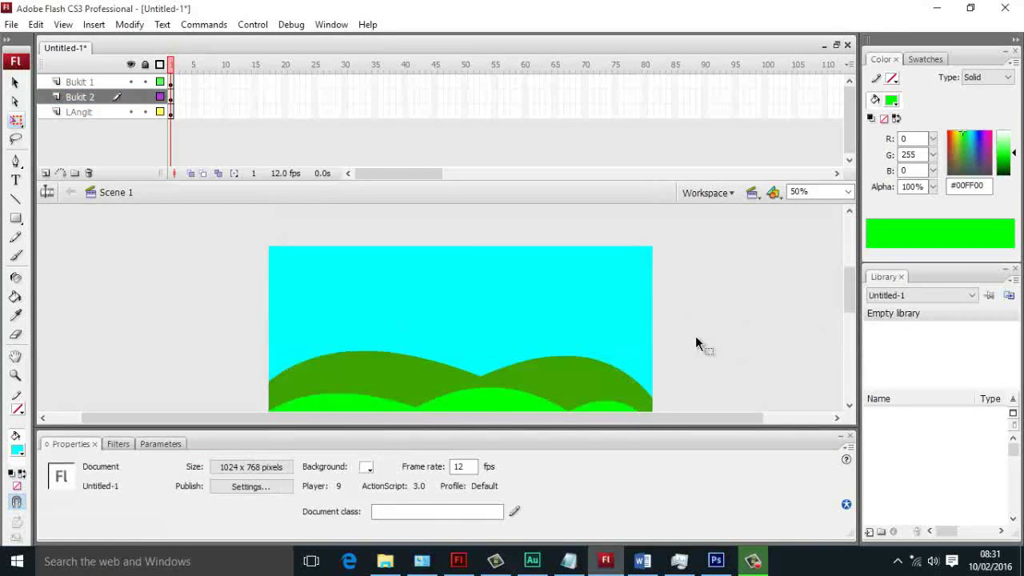
Lower the two valley points between the light green hills slightly, keeping them within the dark green hills' base
scroll(615, 336, "down", 3)
left_click(470, 312)
left_click(787, 264)
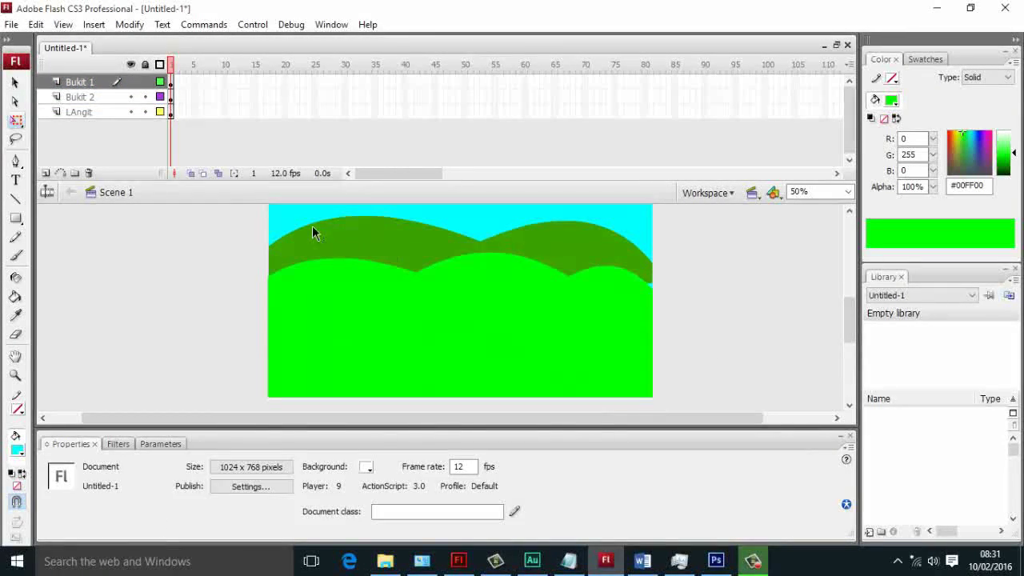
left_click(14, 83)
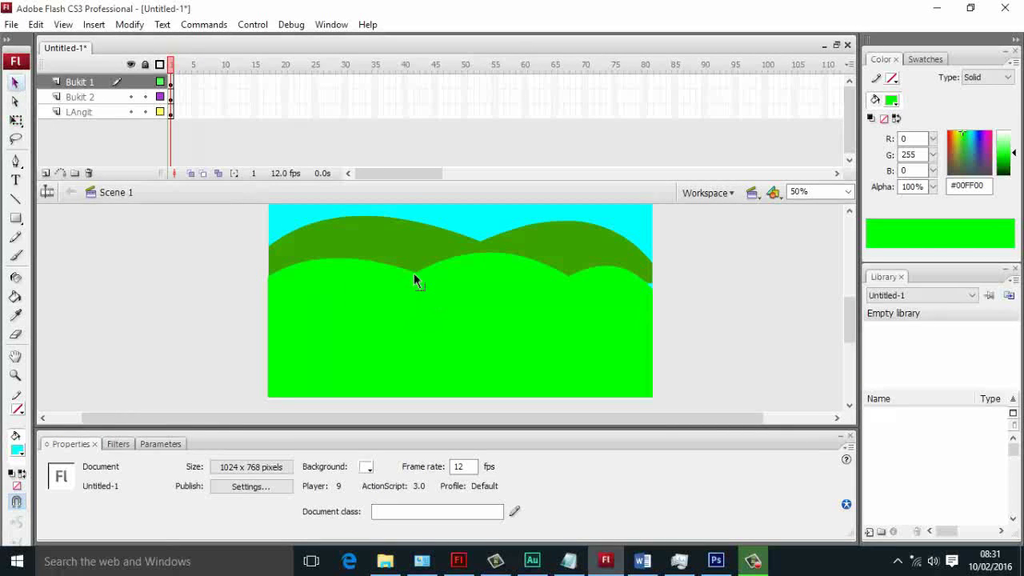
left_click_drag(415, 284, 416, 293)
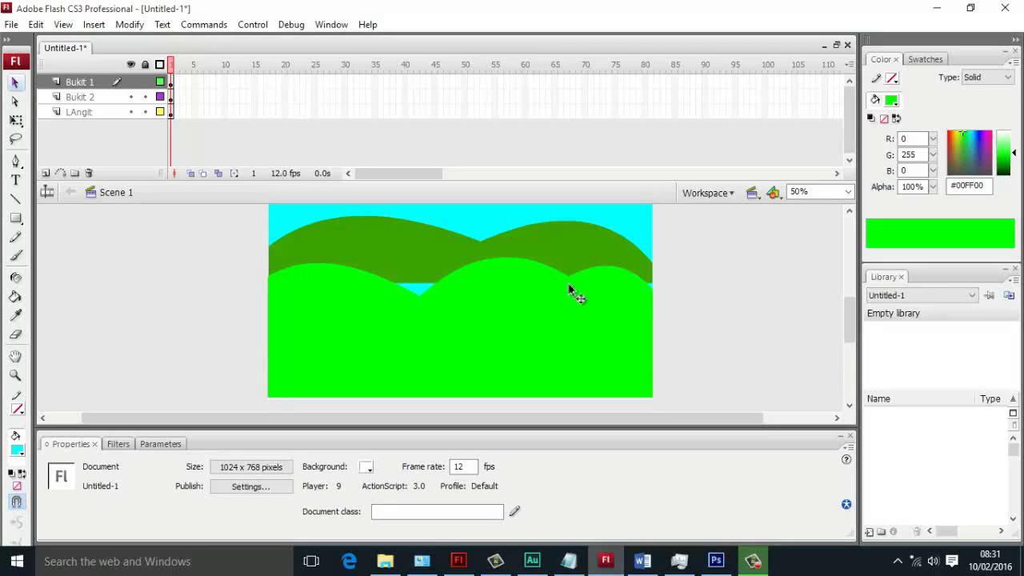
key("ctrl+z")
left_click_drag(420, 279, 419, 284)
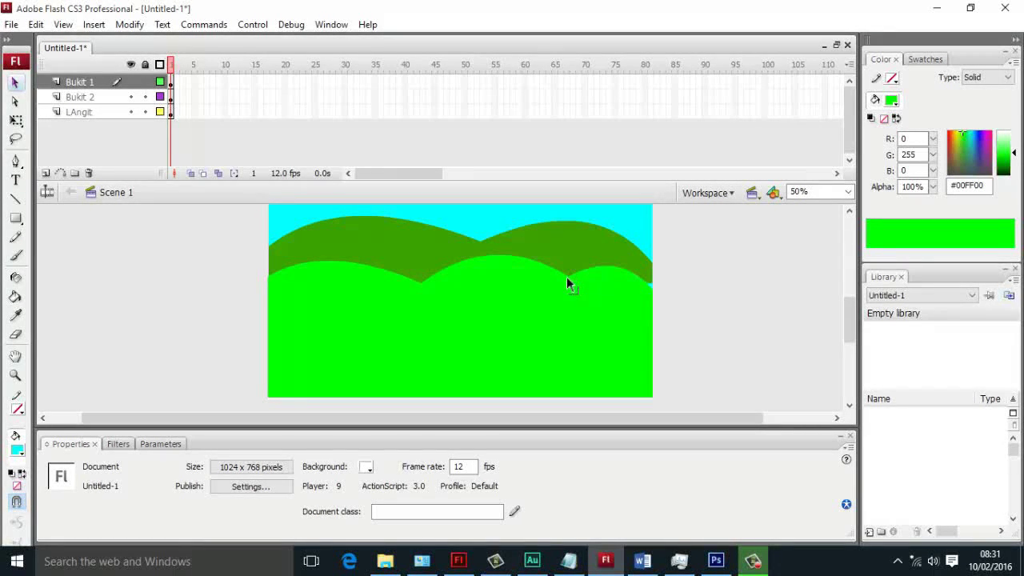
left_click_drag(570, 279, 572, 282)
Move the dark green hills down to about Y 312 and nudge them left until they line up with the stage edges
left_click(537, 247)
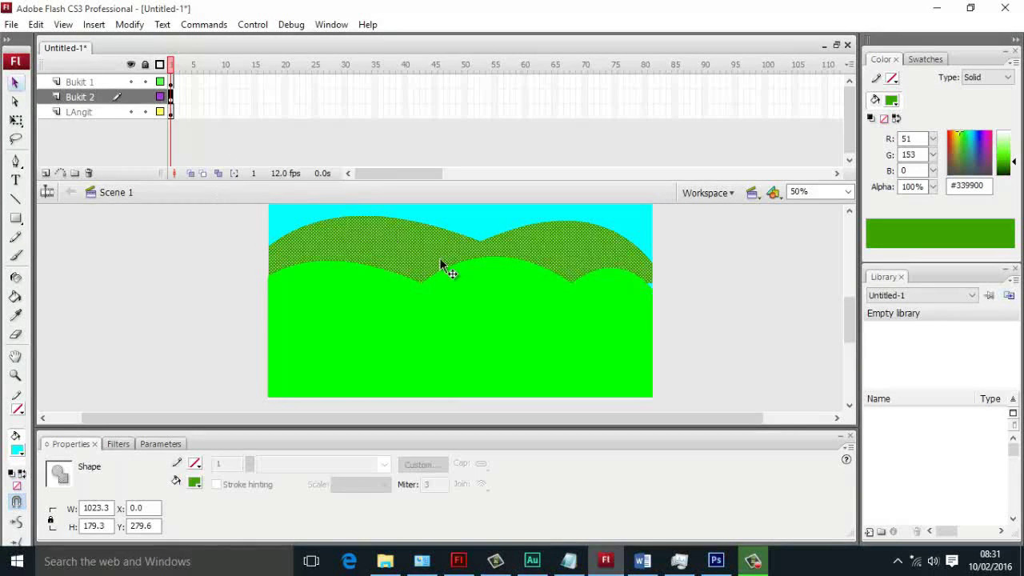
left_click_drag(441, 258, 442, 270)
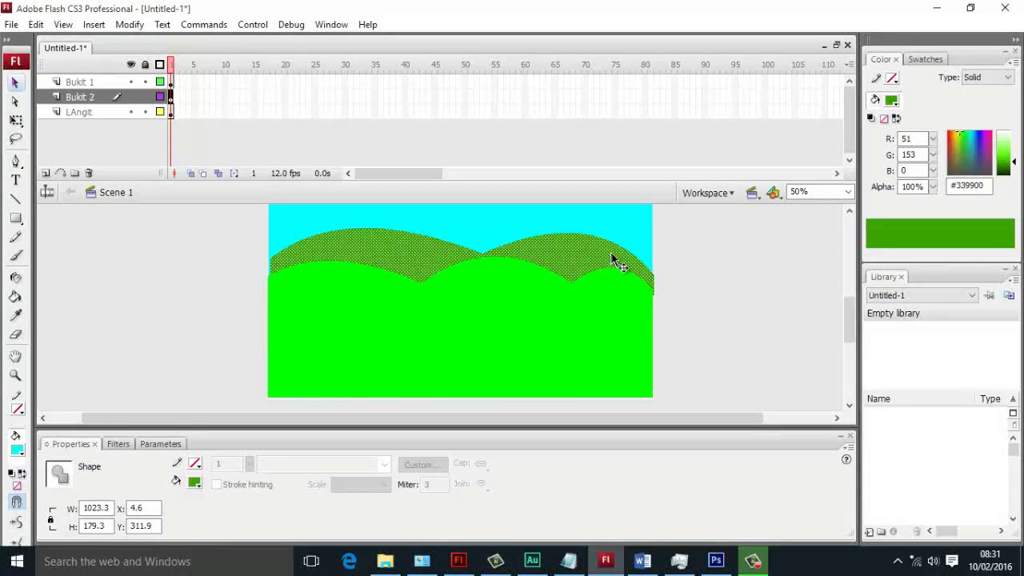
key("Left")
key("Left")
key("Left")
key("Left")
key("Left")
key("Left")
left_click(717, 264)
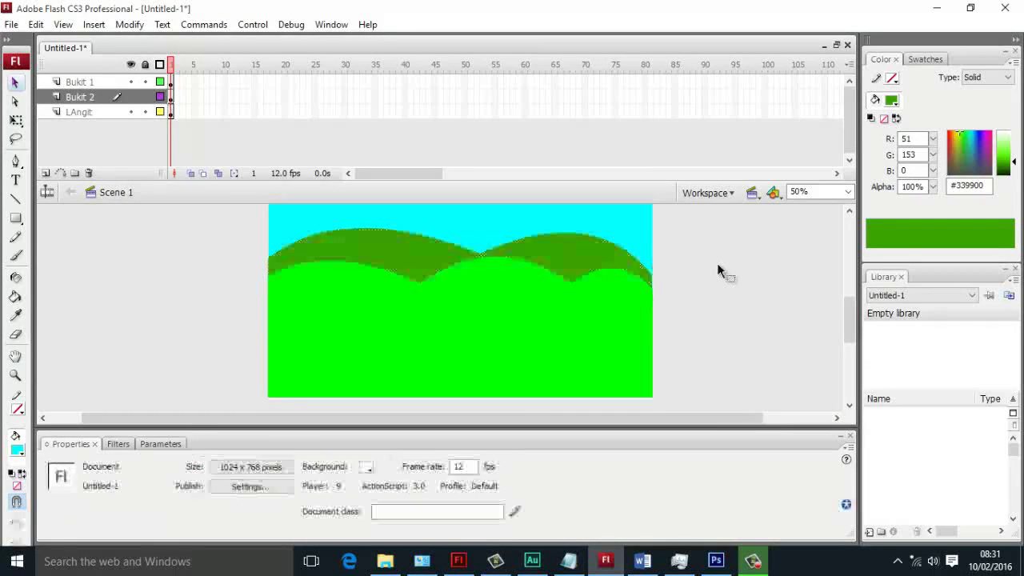
scroll(697, 292, "up", 4)
scroll(677, 287, "down", 2)
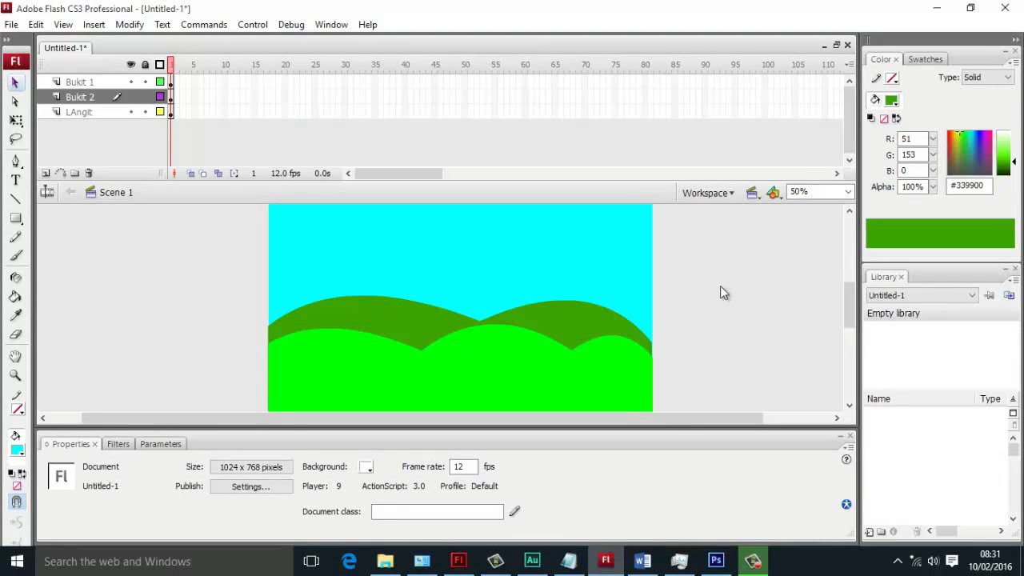
key("alt")
key("alt")
left_click(748, 560)
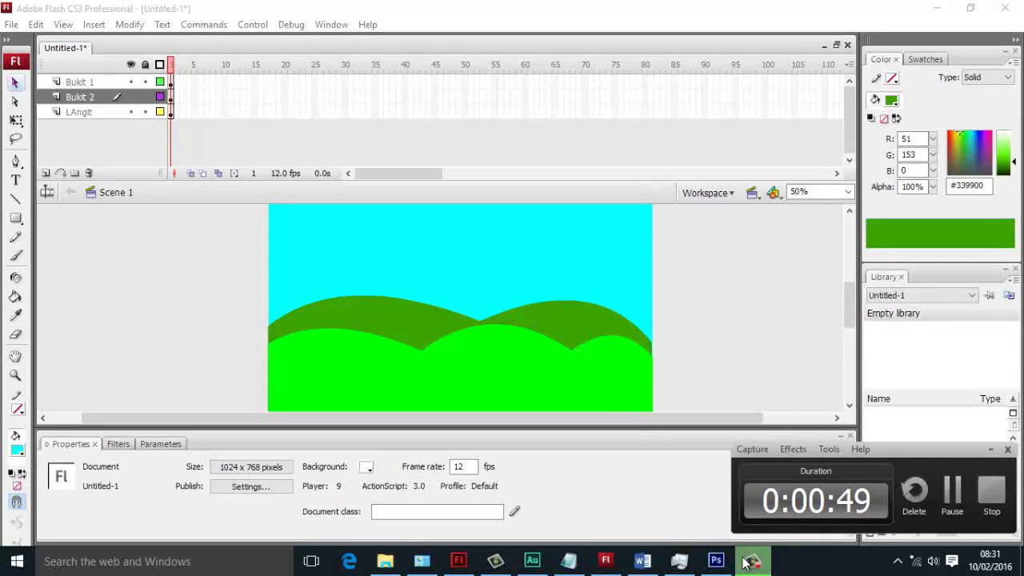